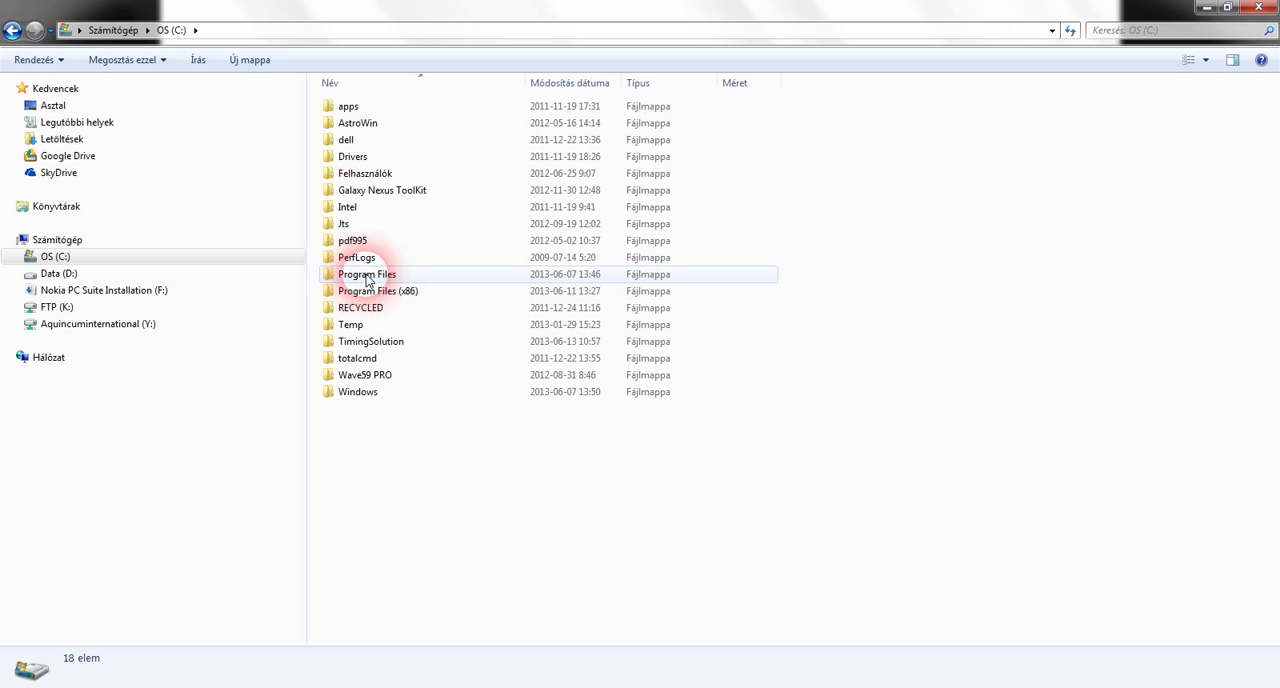
# Open the experts folder inside FxPro - MetaTrader 4 under Program Files (x86) on drive C
pyautogui.moveTo(367, 279)
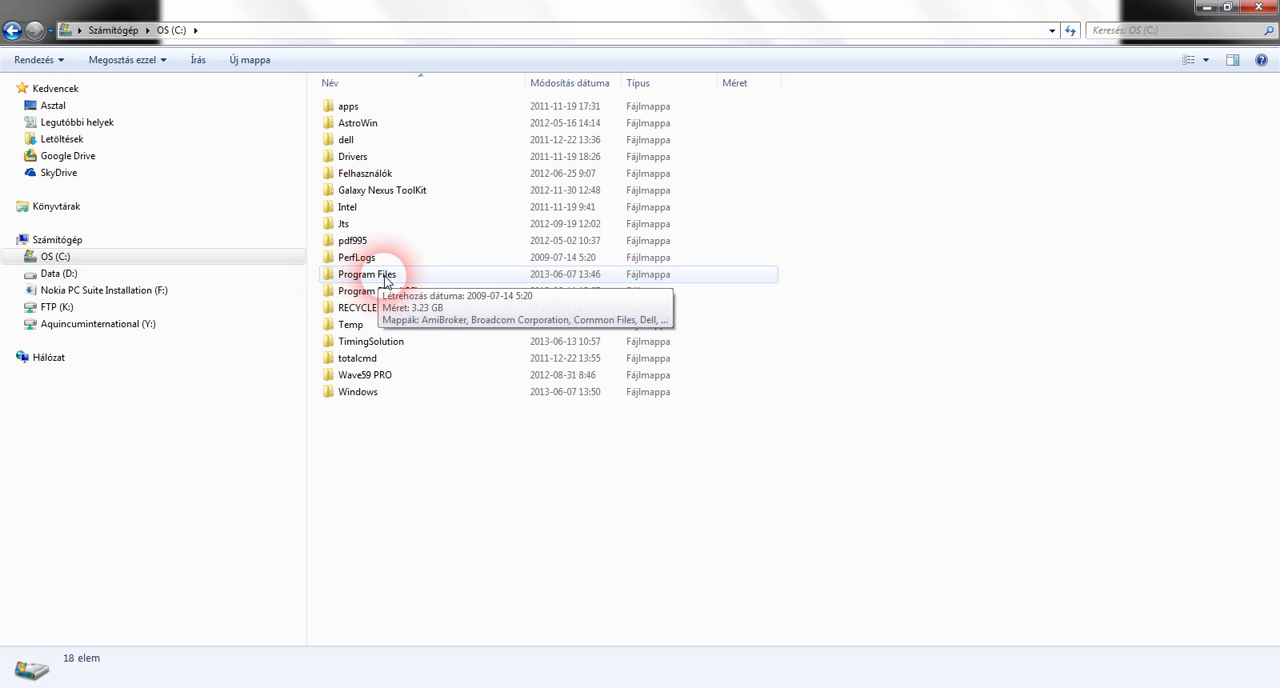
pyautogui.click(370, 292)
pyautogui.doubleClick(370, 292)
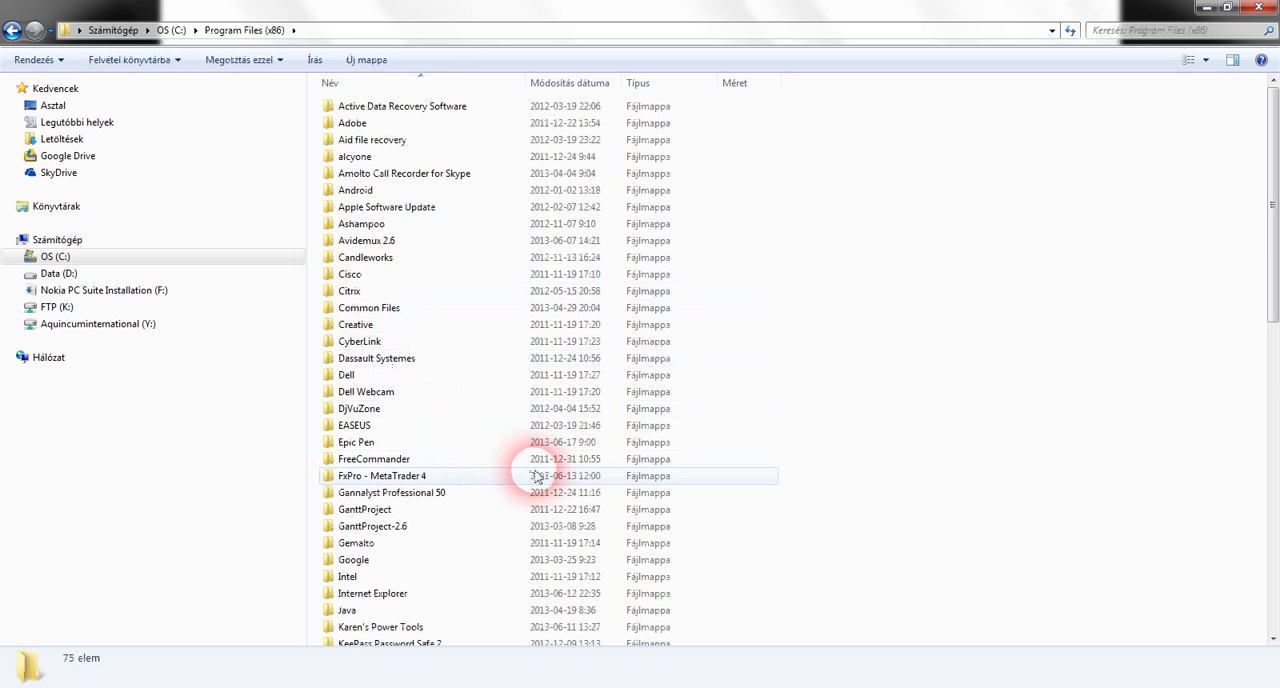
pyautogui.click(401, 479)
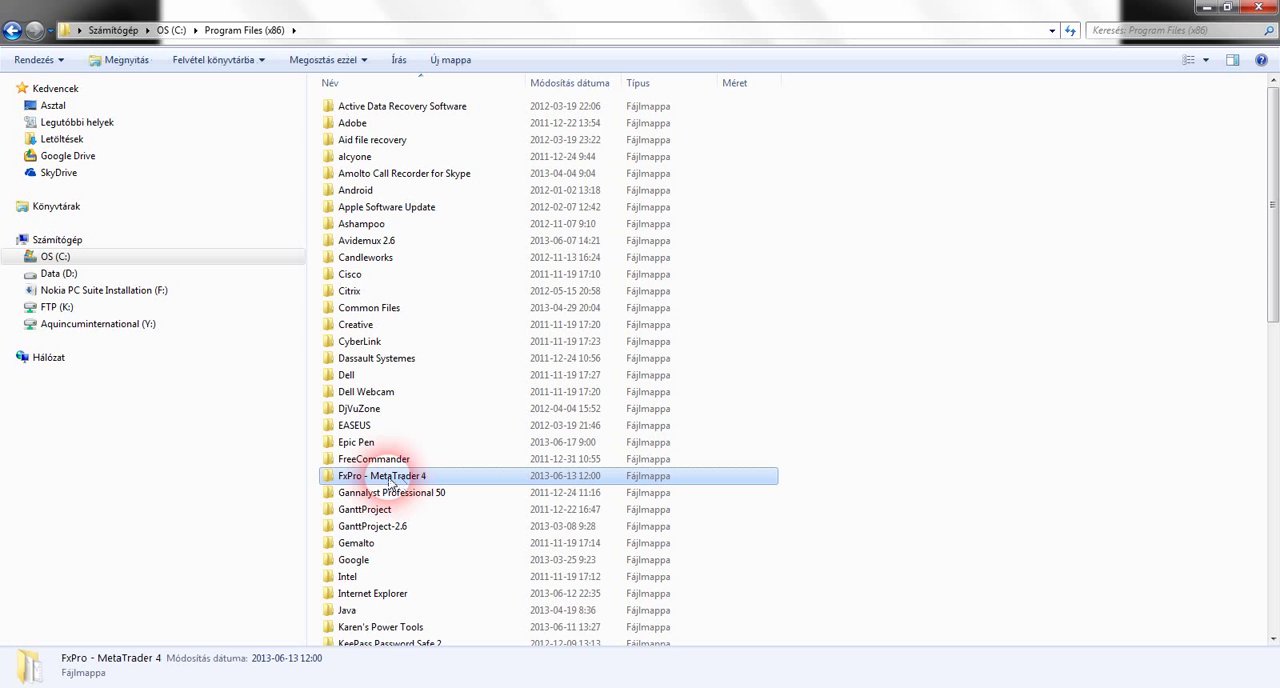
pyautogui.doubleClick(390, 478)
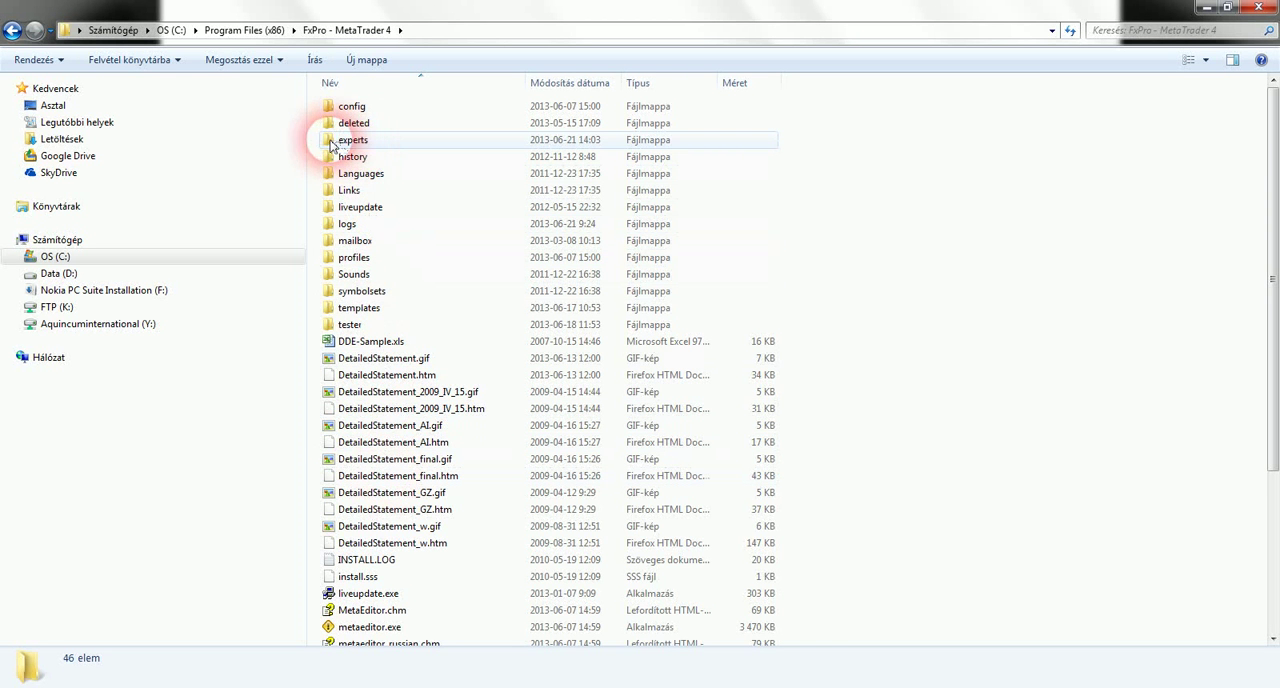
pyautogui.moveTo(366, 147)
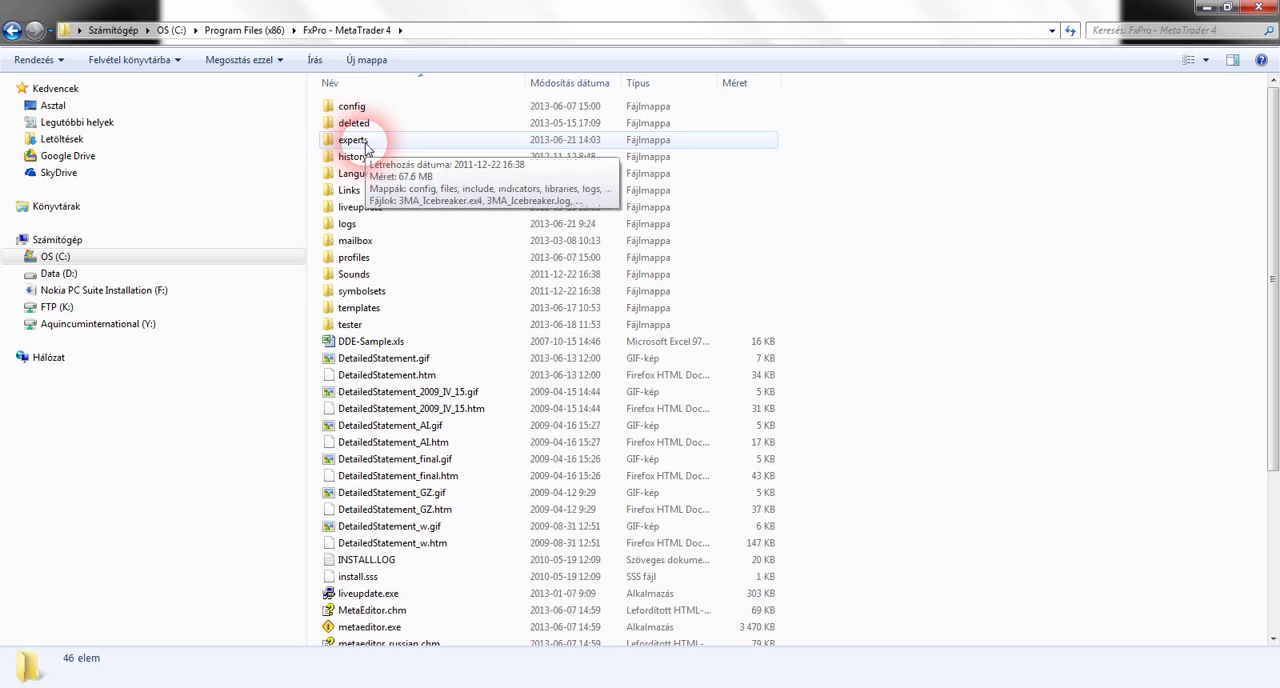
pyautogui.doubleClick(366, 147)
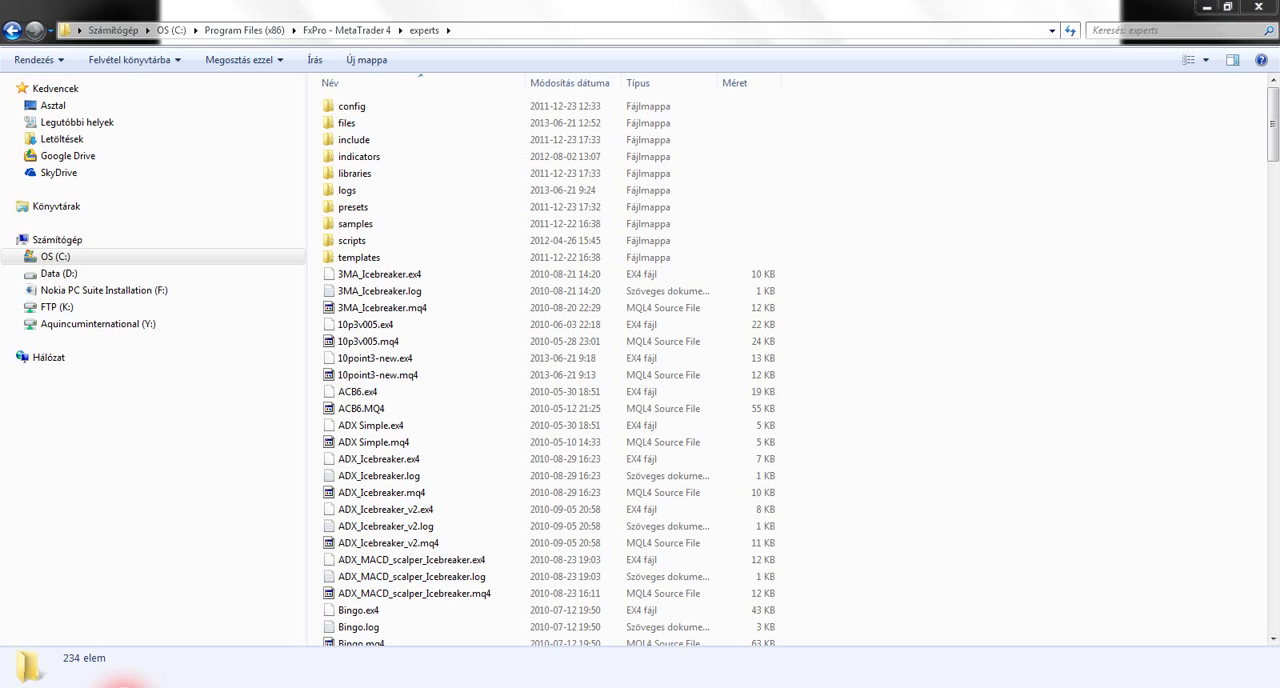
# Switch to Chrome, load timingsolution.com and dismiss the page translation offer
pyautogui.click(122, 684)
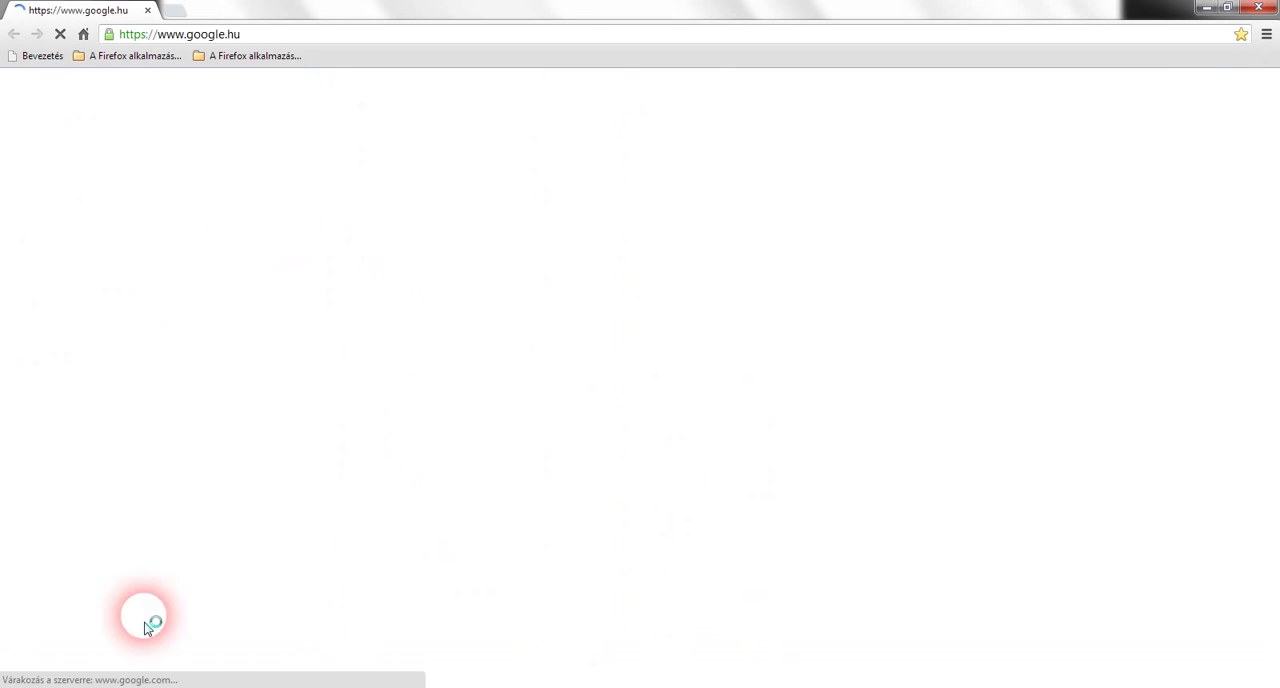
pyautogui.click(284, 38)
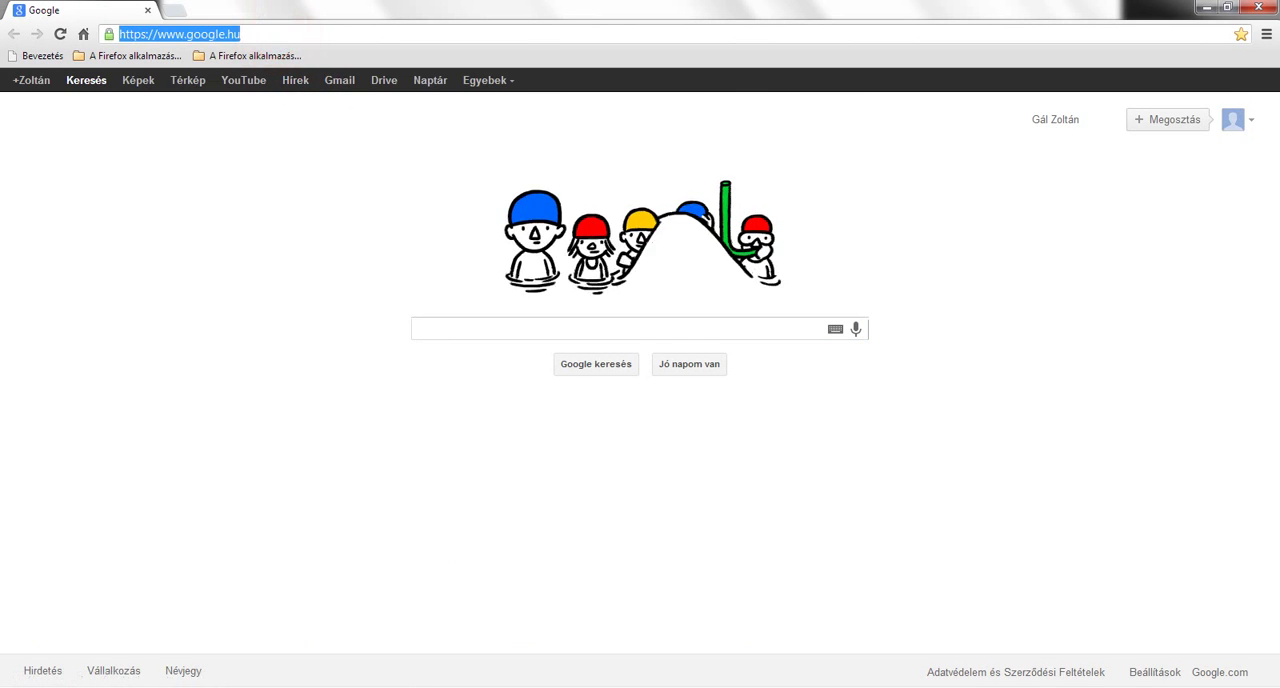
pyautogui.write('timingsolution.com')
pyautogui.press('Return')
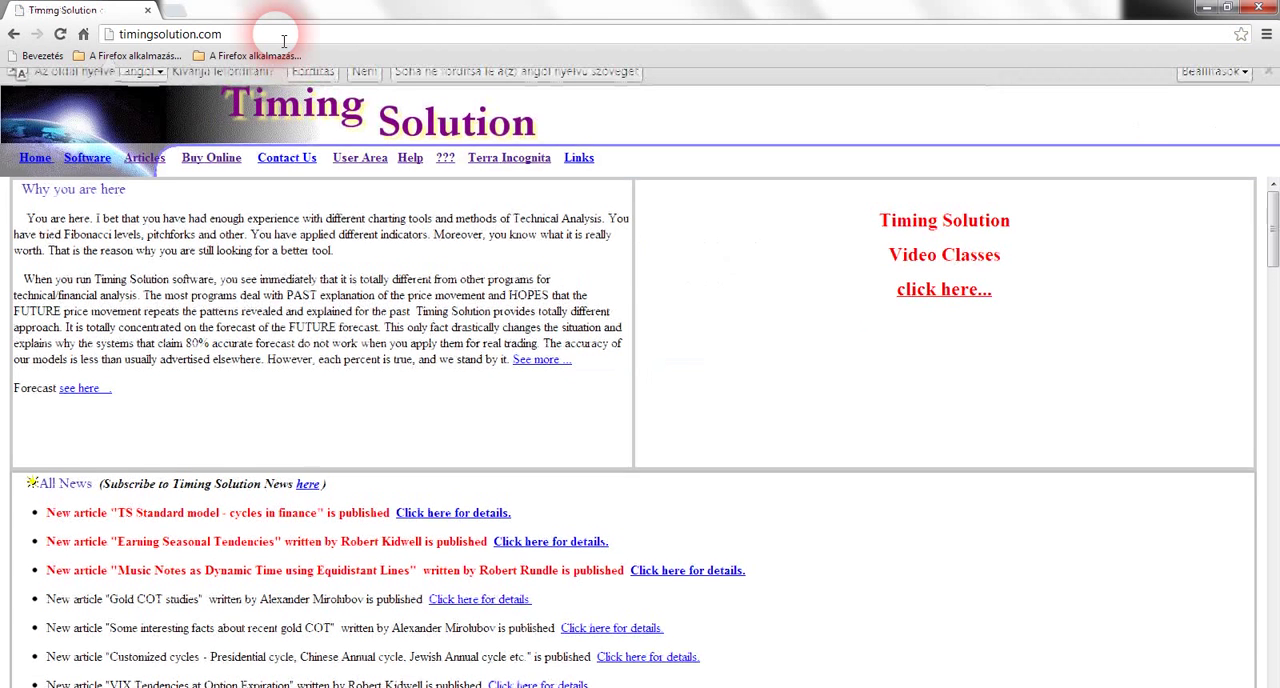
pyautogui.click(364, 83)
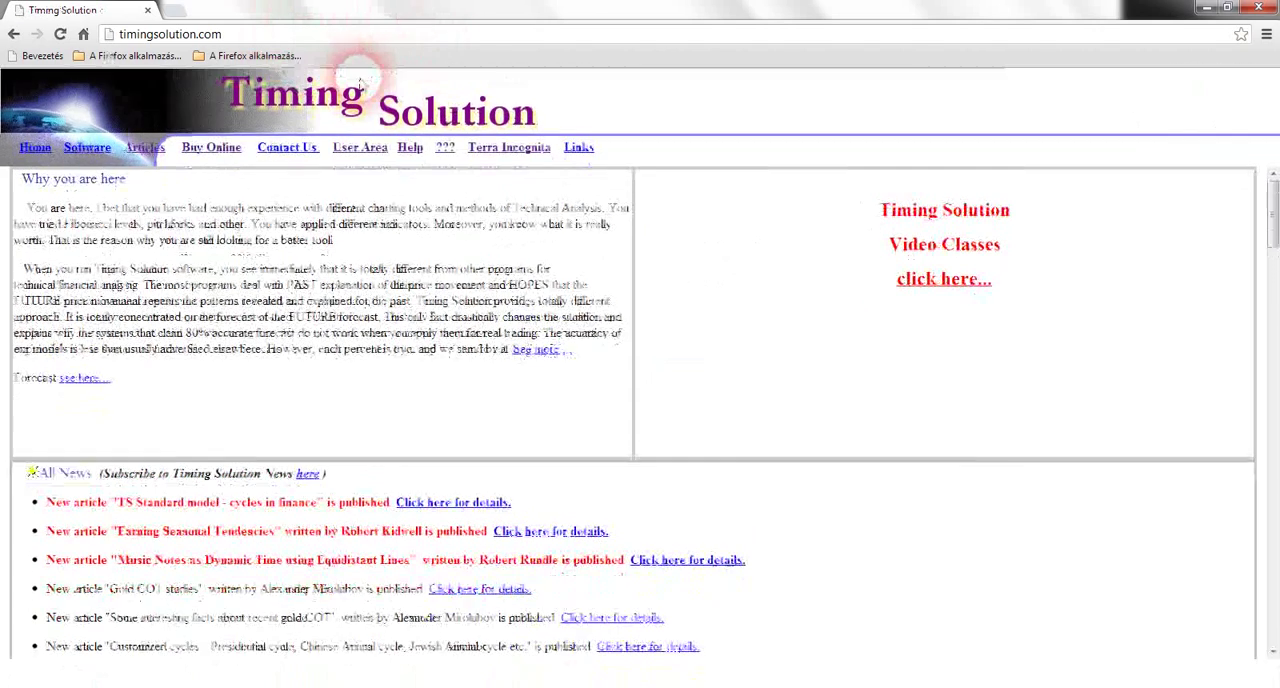
# Open the Metatrader data feed article through the knowledge database's e-Signal/Metatrader/IB/Ameritrade real-time entry
pyautogui.click(447, 150)
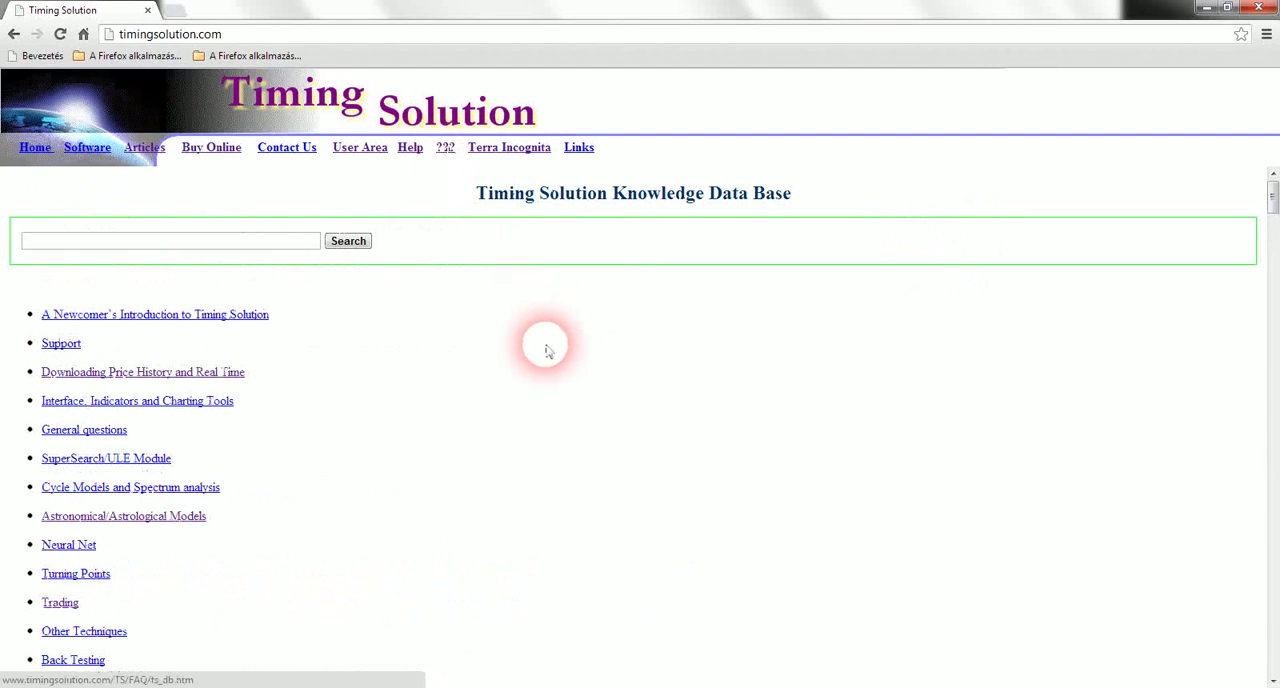
pyautogui.scroll(-3, 551, 369)
pyautogui.scroll(-7, 549, 374)
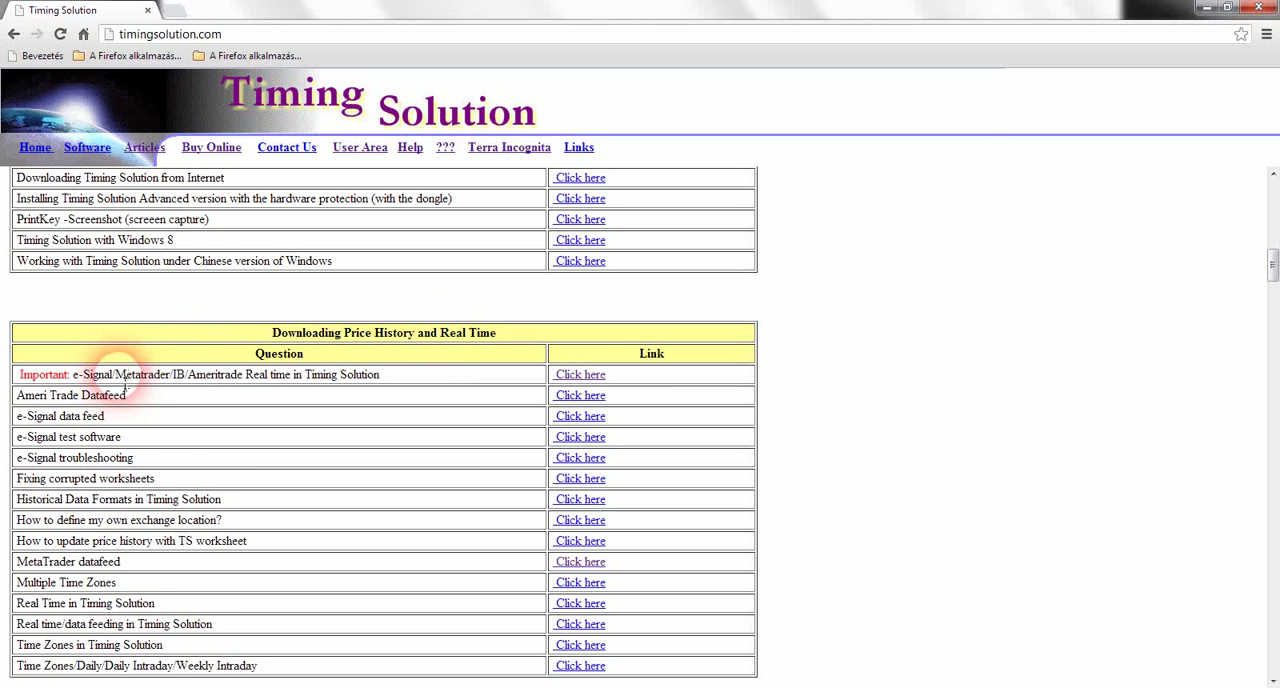
pyautogui.click(593, 378)
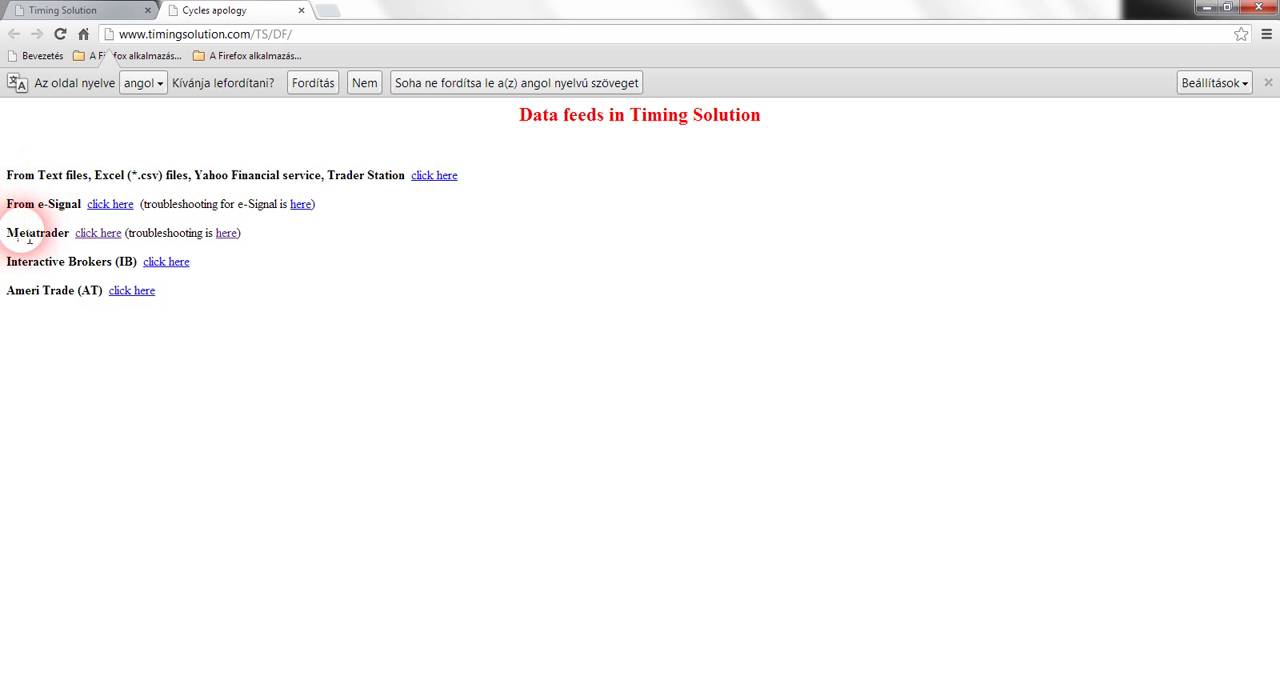
pyautogui.click(97, 234)
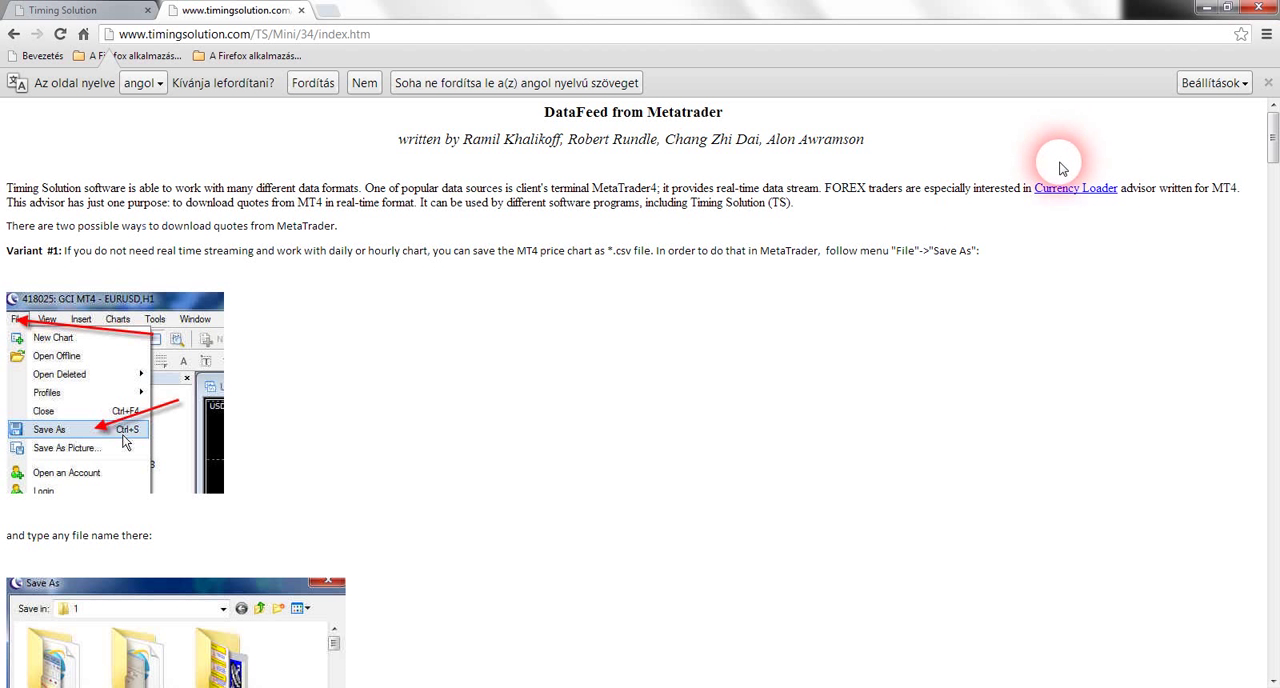
# Download the Currency Loader archive from the article and show it in its download folder
pyautogui.click(1069, 196)
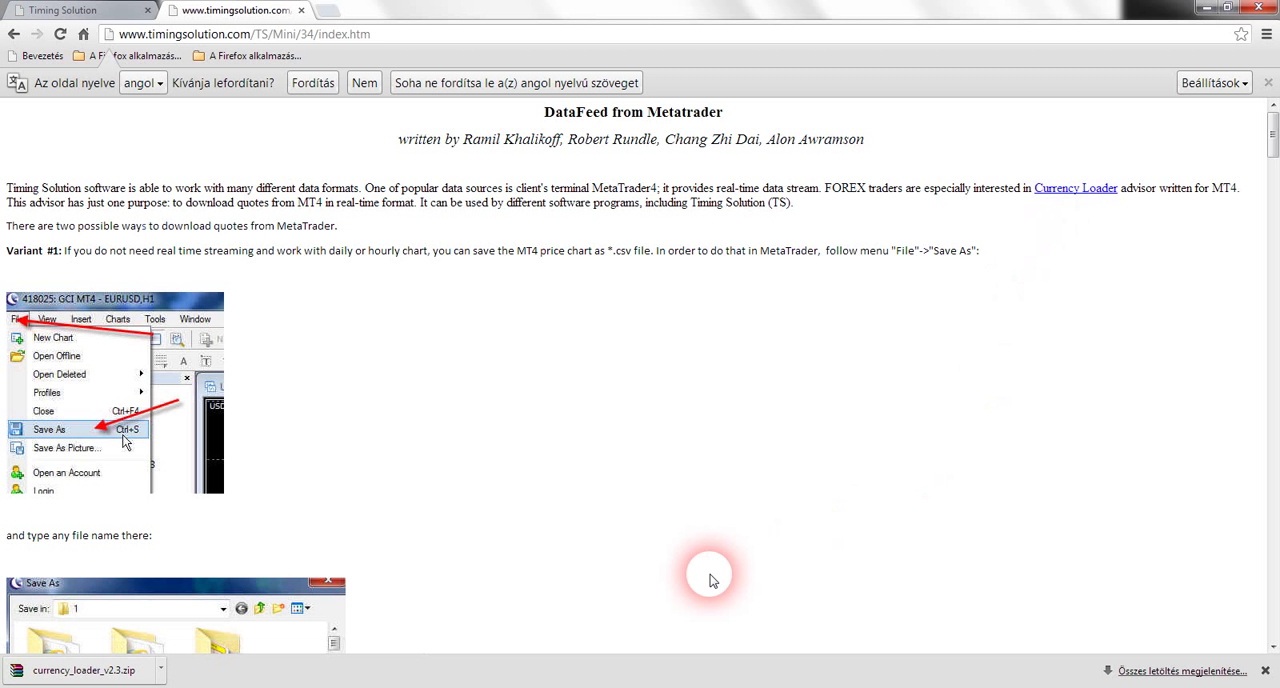
pyautogui.rightClick(100, 679)
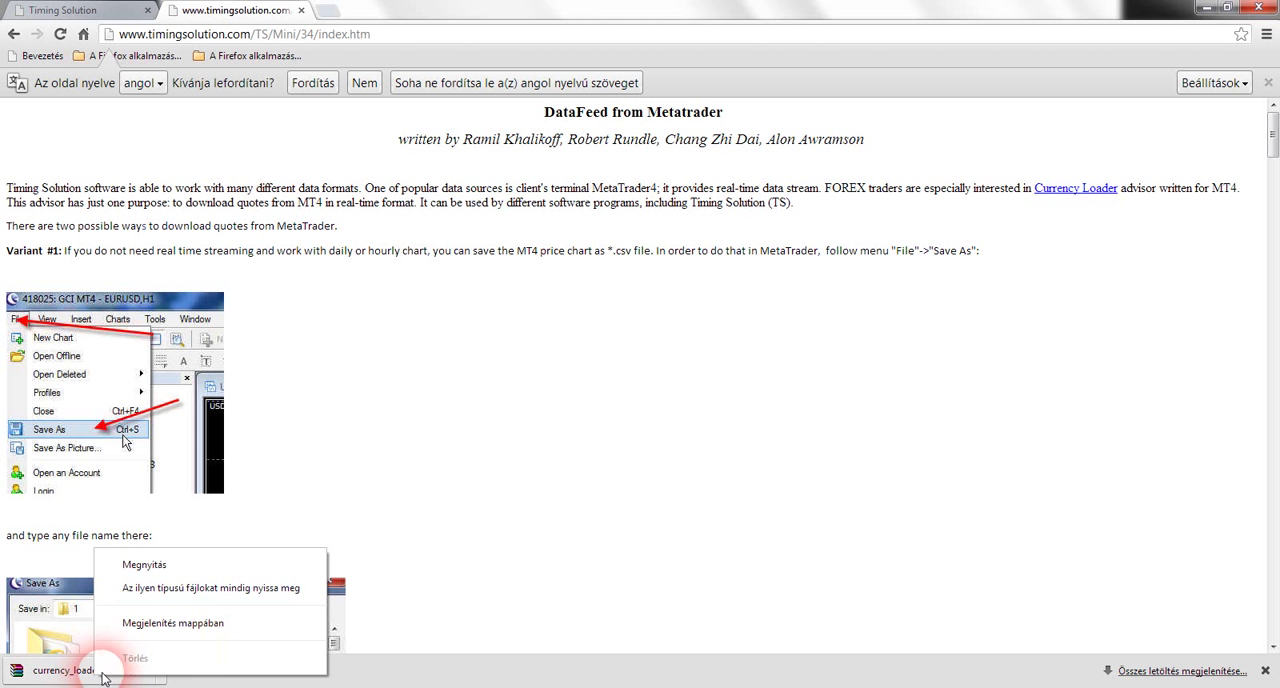
pyautogui.click(172, 622)
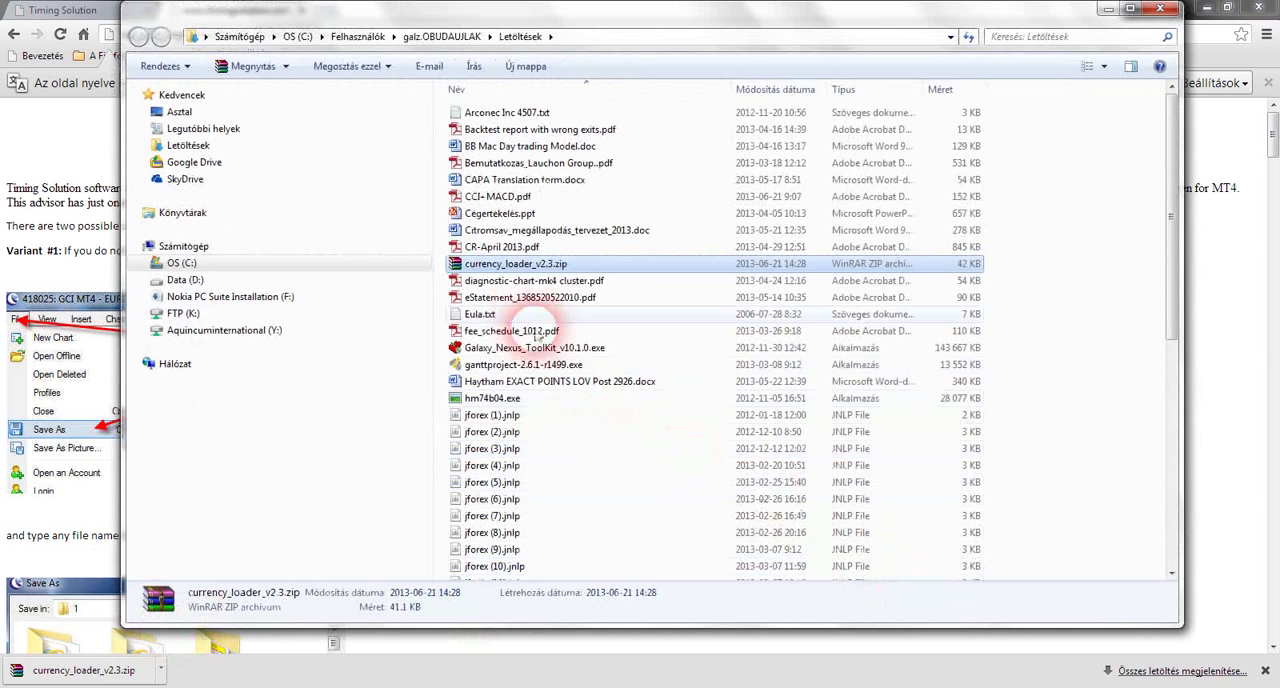
# Extract currency_loader_v2.3.zip into the downloads folder and select the extracted Currency_Loader V2.3.ex4
pyautogui.rightClick(513, 268)
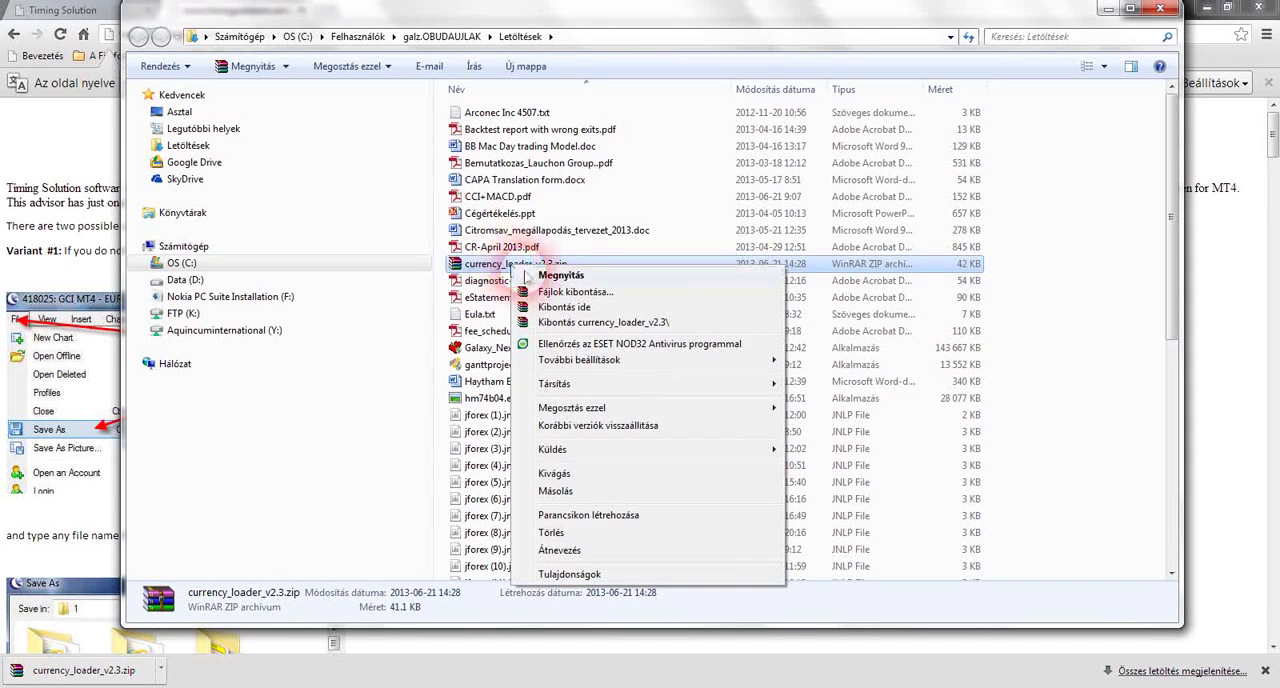
pyautogui.click(586, 309)
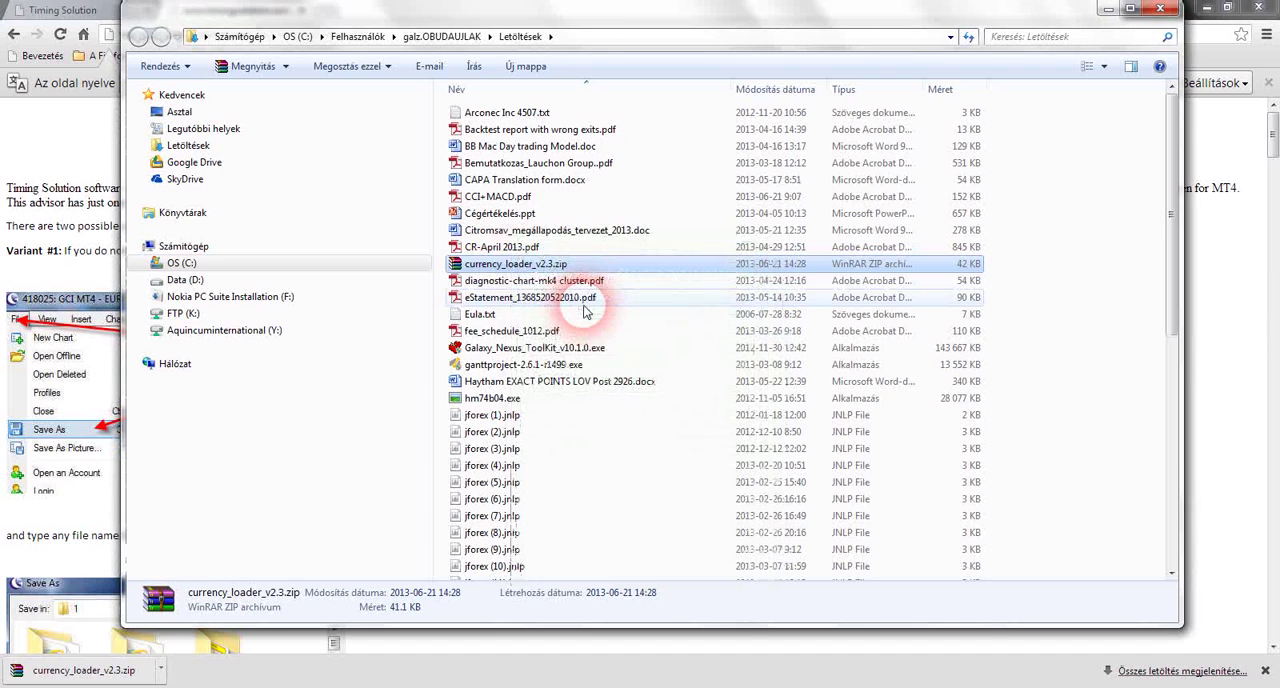
pyautogui.click(555, 264)
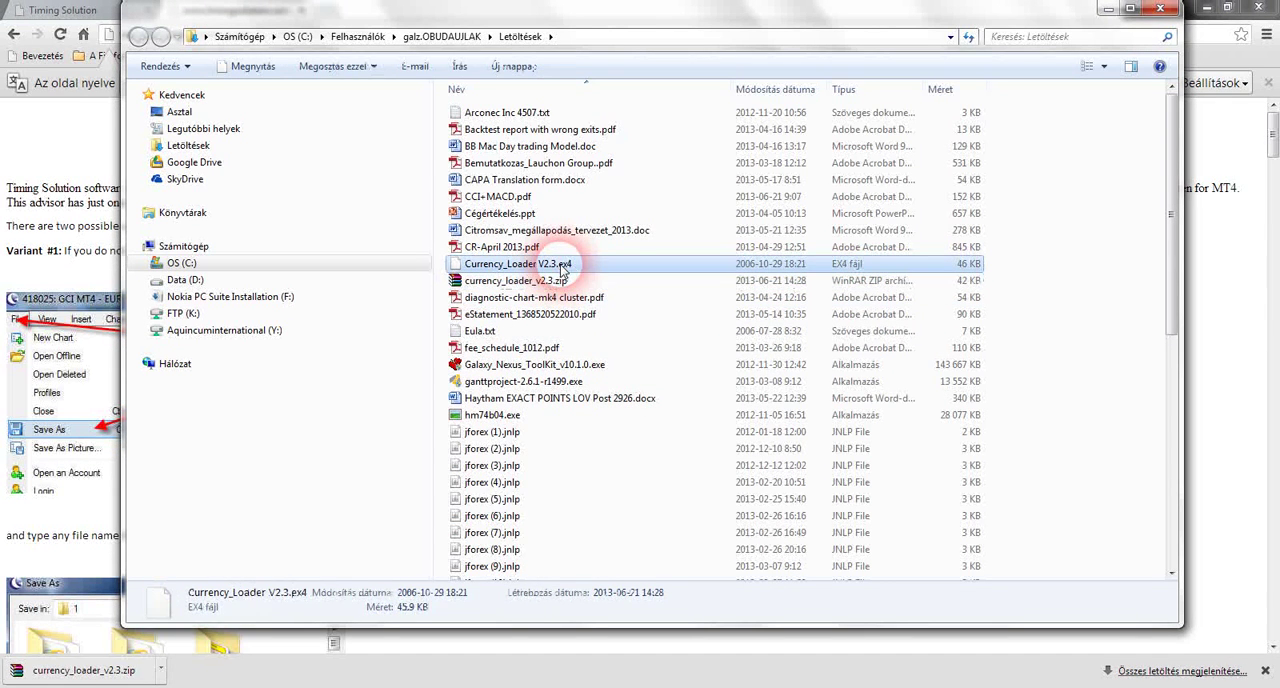
# Delete currency_loader_v2.3.zip from the downloads folder
pyautogui.rightClick(551, 281)
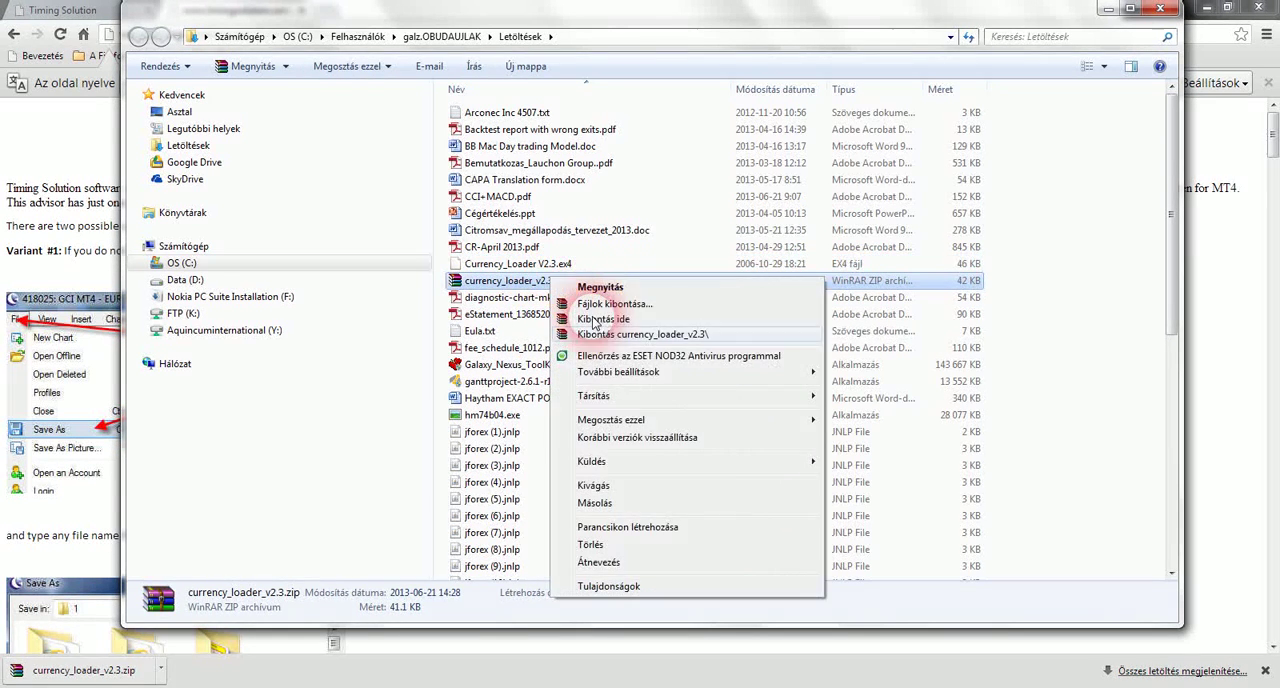
pyautogui.click(623, 543)
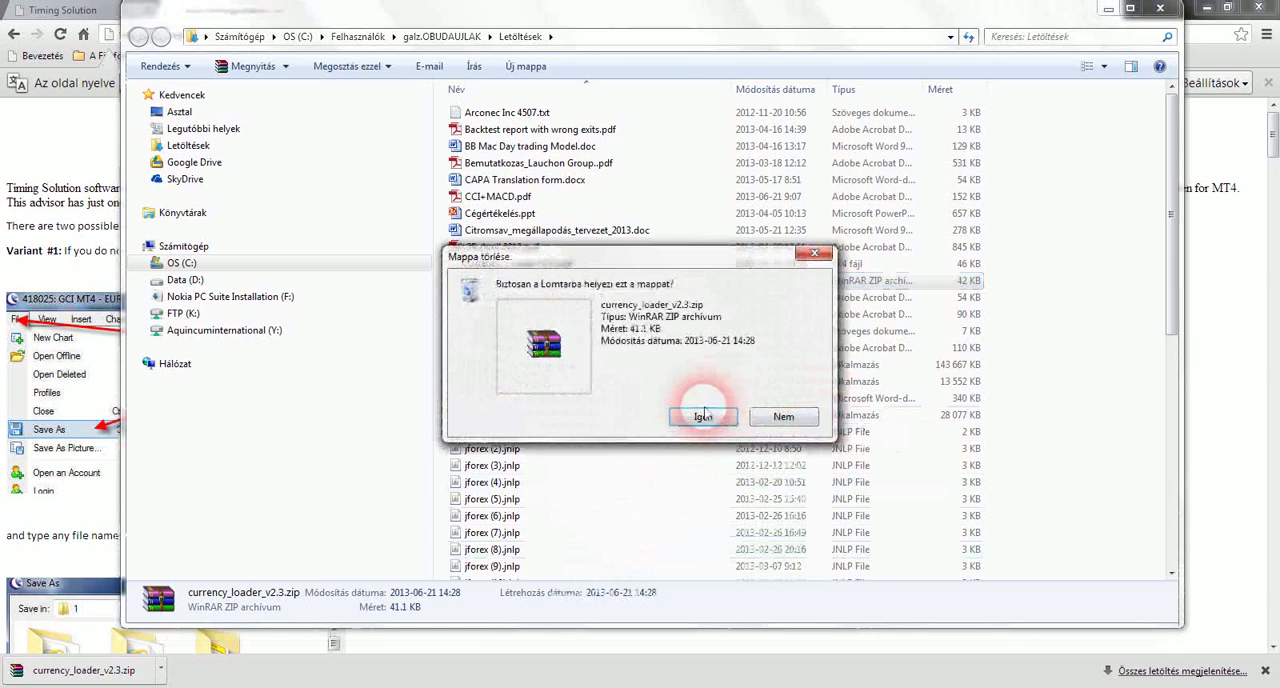
pyautogui.click(706, 422)
# Move Currency_Loader V2.3.ex4 from the downloads folder into the FxPro - MetaTrader 4 experts folder
pyautogui.click(517, 266)
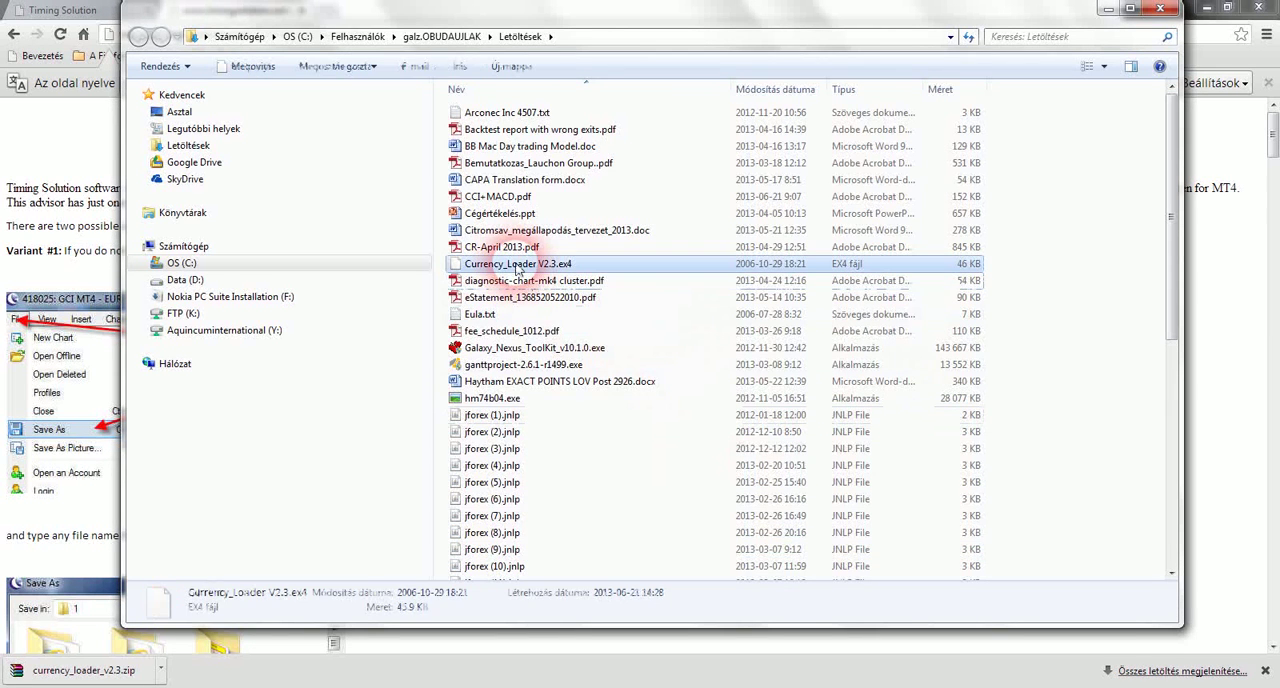
pyautogui.rightClick(517, 266)
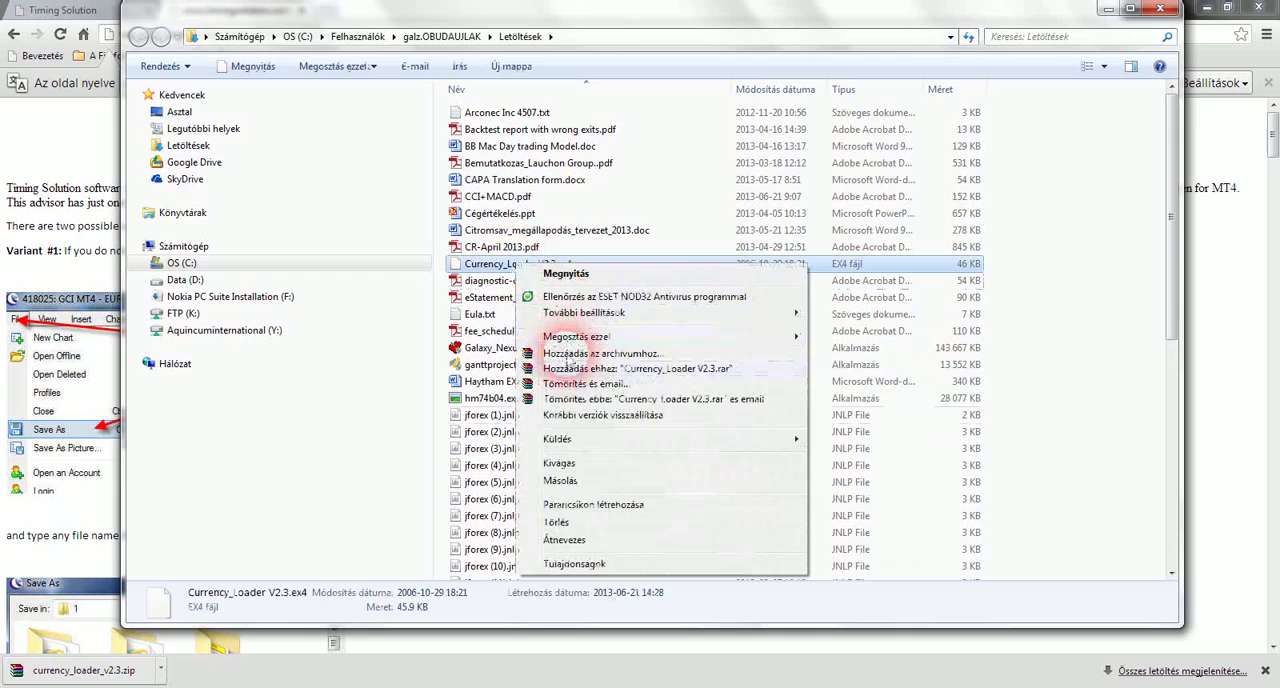
pyautogui.click(567, 463)
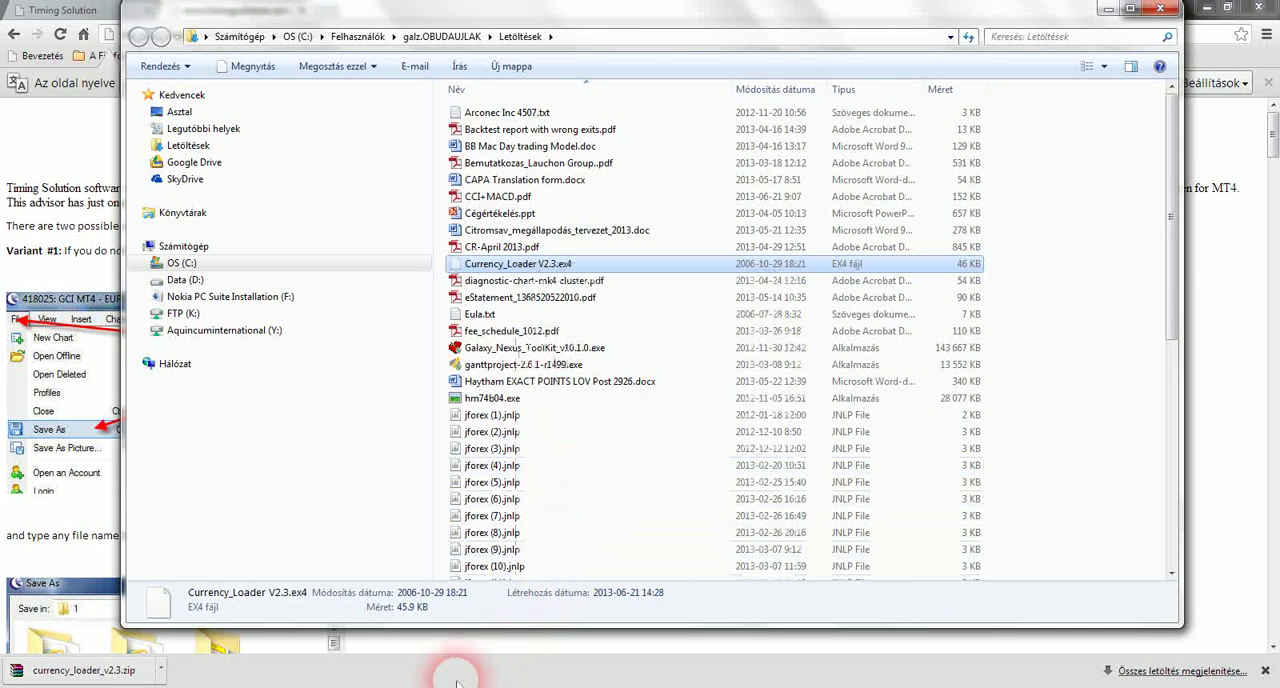
pyautogui.click(188, 650)
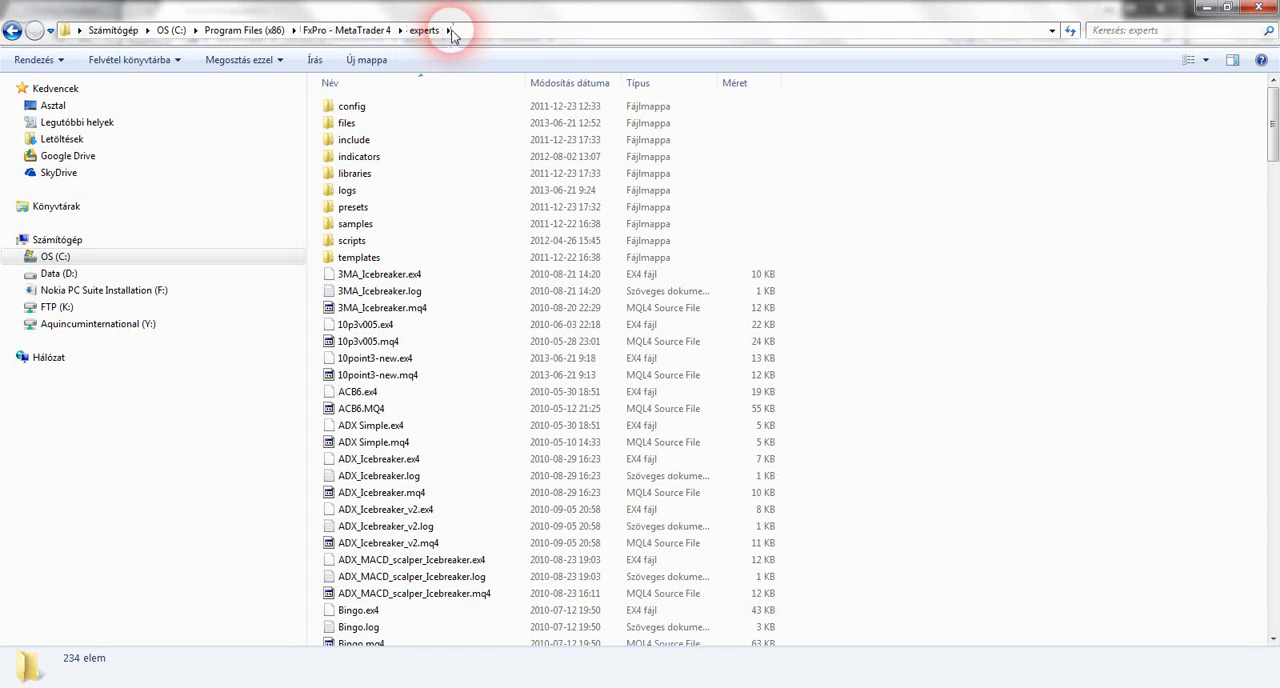
pyautogui.rightClick(868, 484)
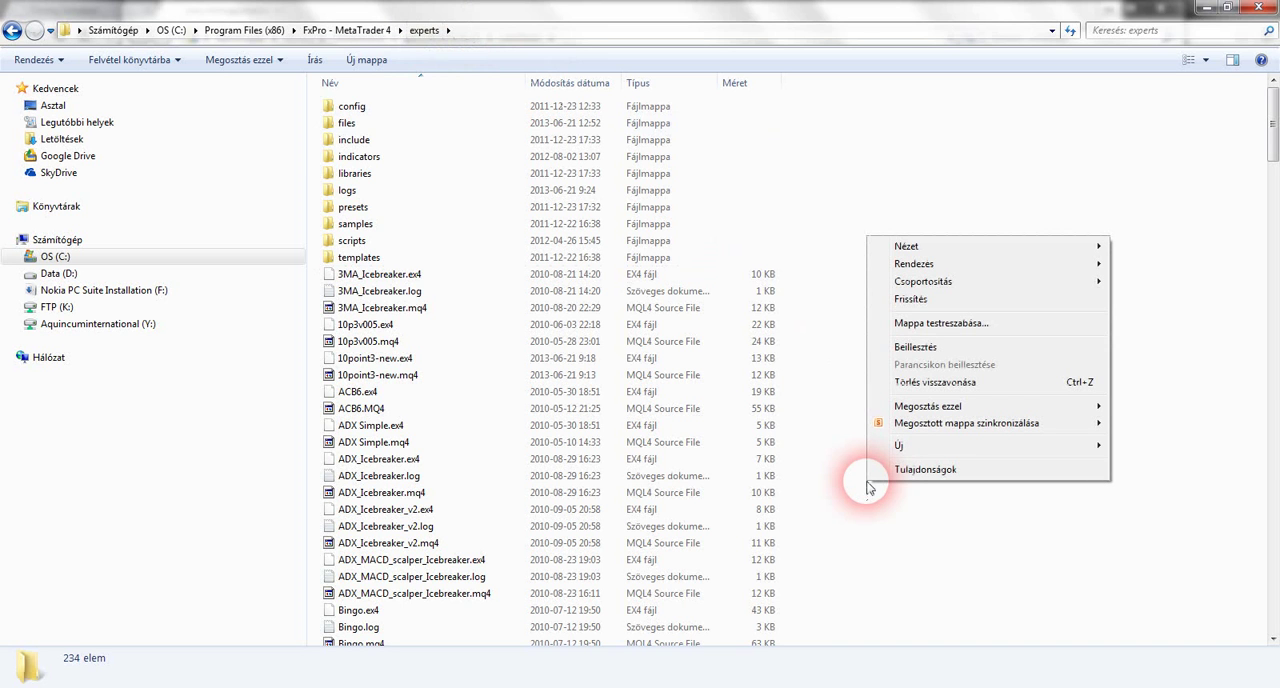
pyautogui.click(910, 346)
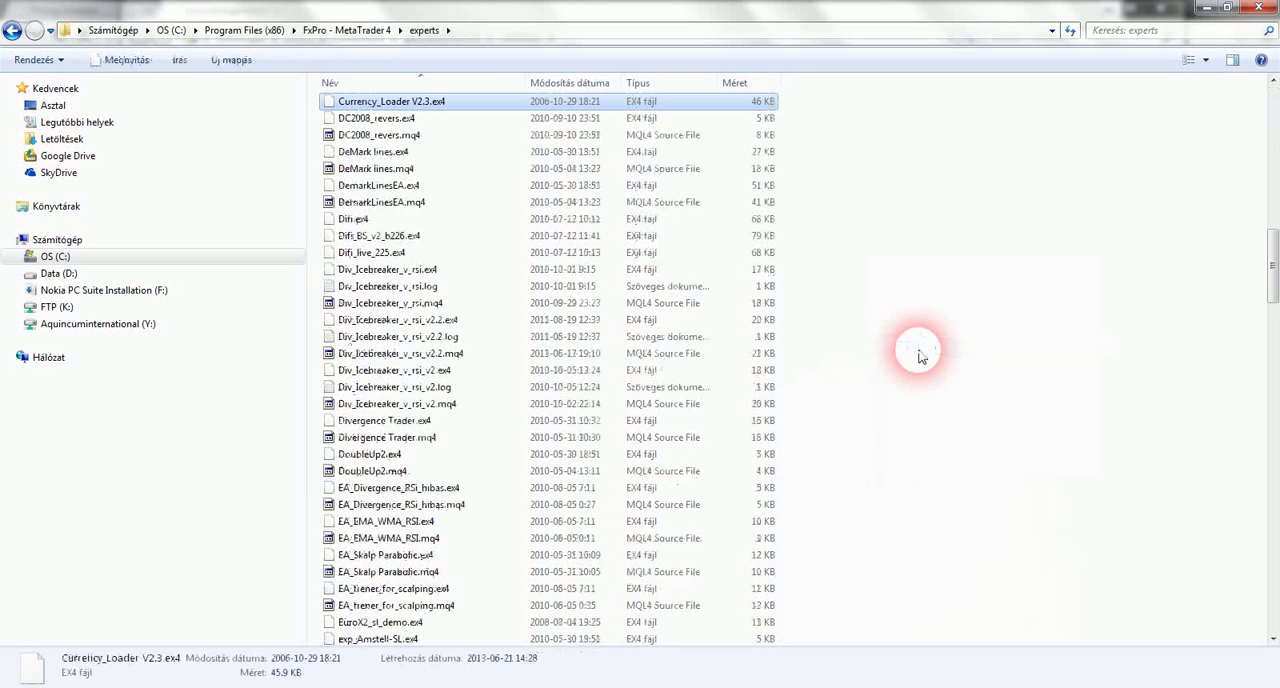
pyautogui.click(372, 101)
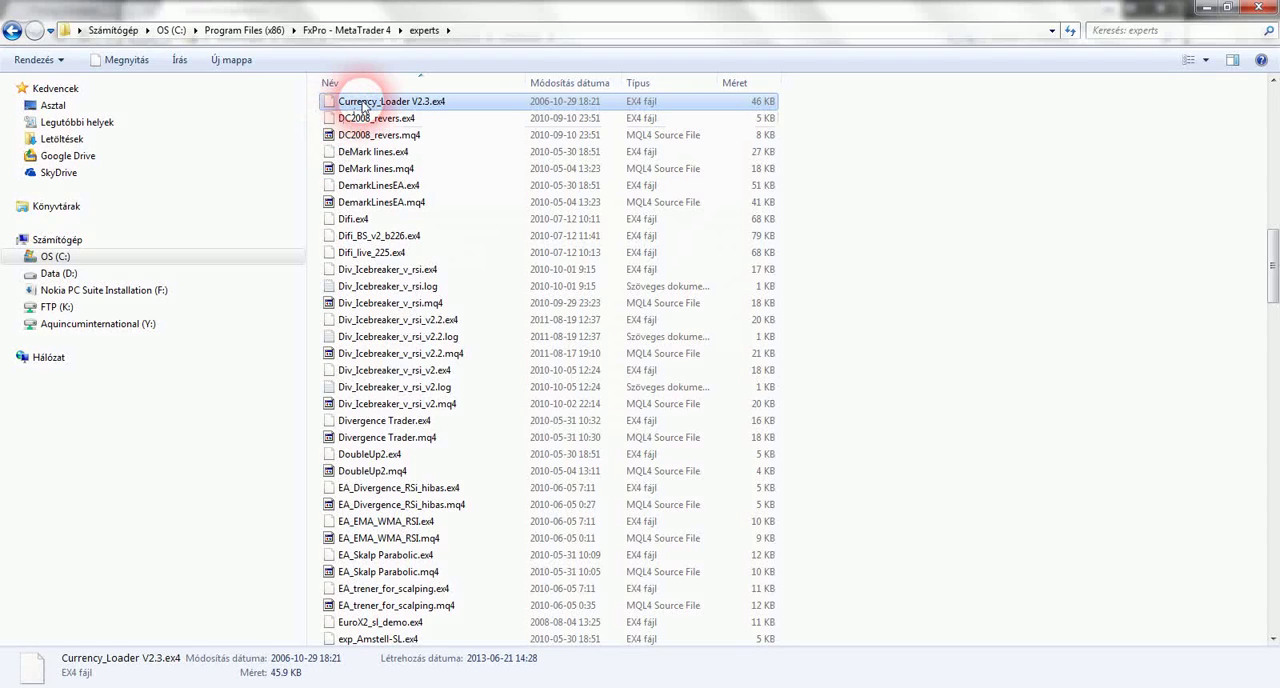
pyautogui.click(938, 226)
pyautogui.scroll(10, 1034, 364)
pyautogui.scroll(5, 1034, 367)
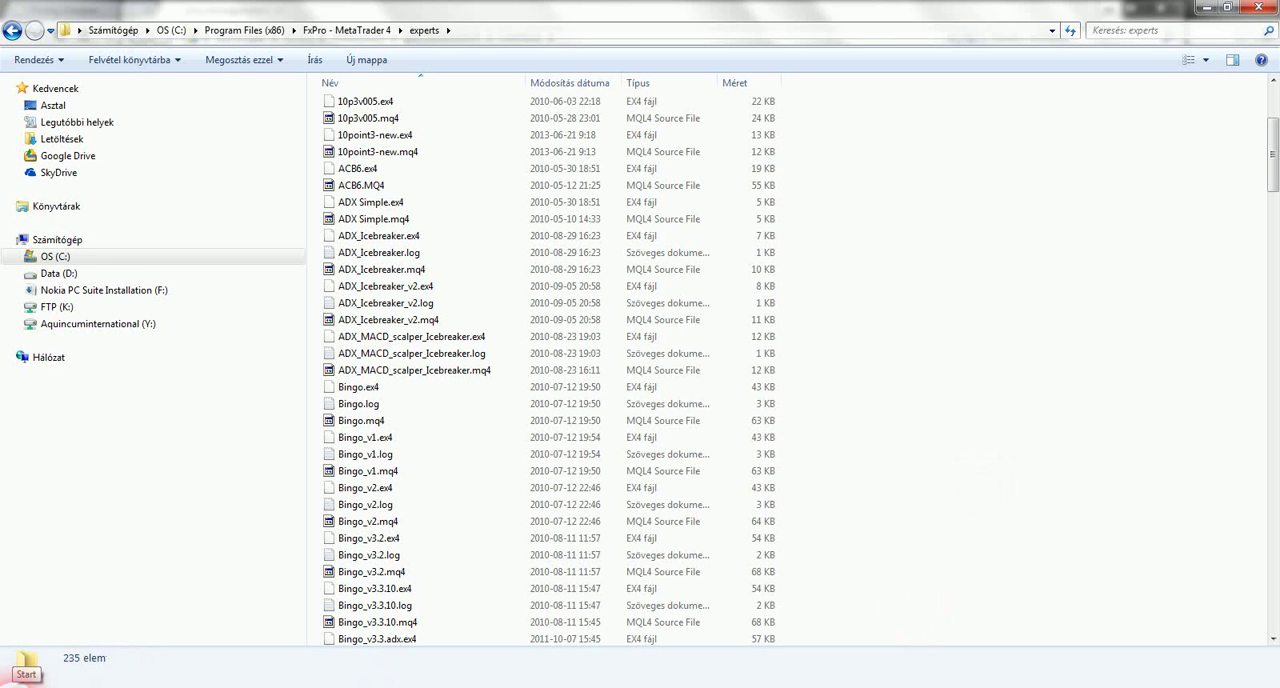
# Launch the FxPro - MetaTrader 4 terminal
pyautogui.click(12, 684)
pyautogui.click(37, 306)
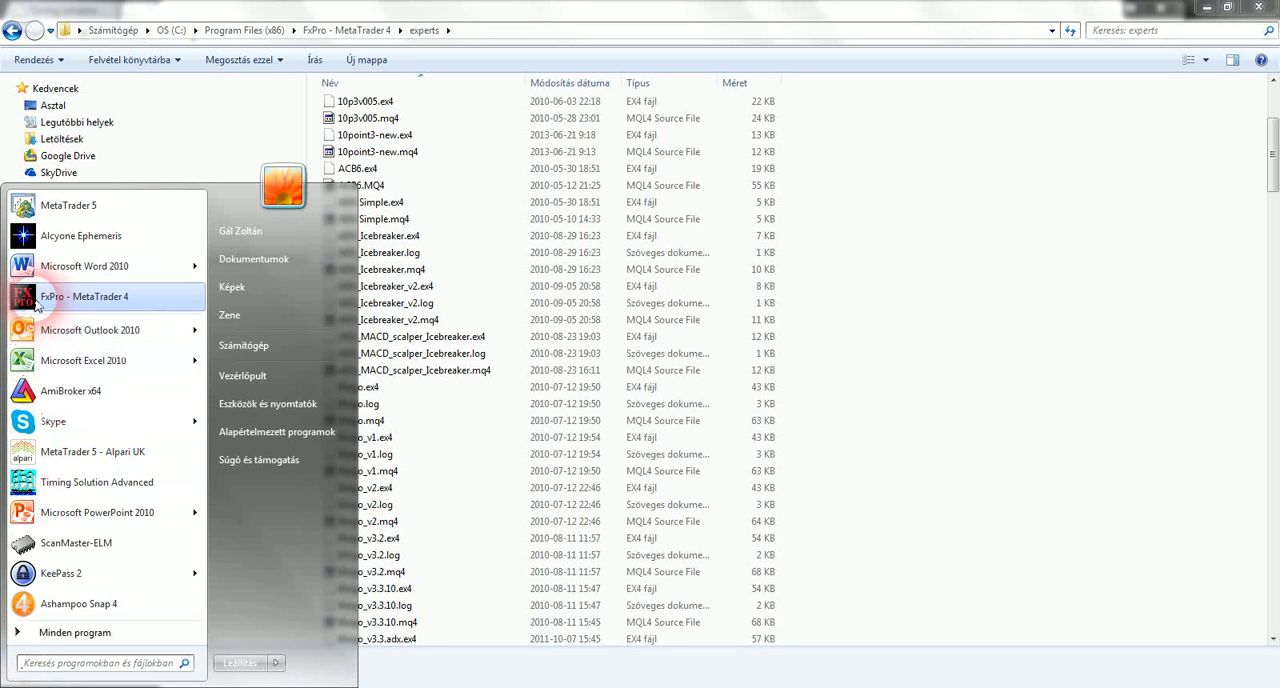
pyautogui.click(37, 306)
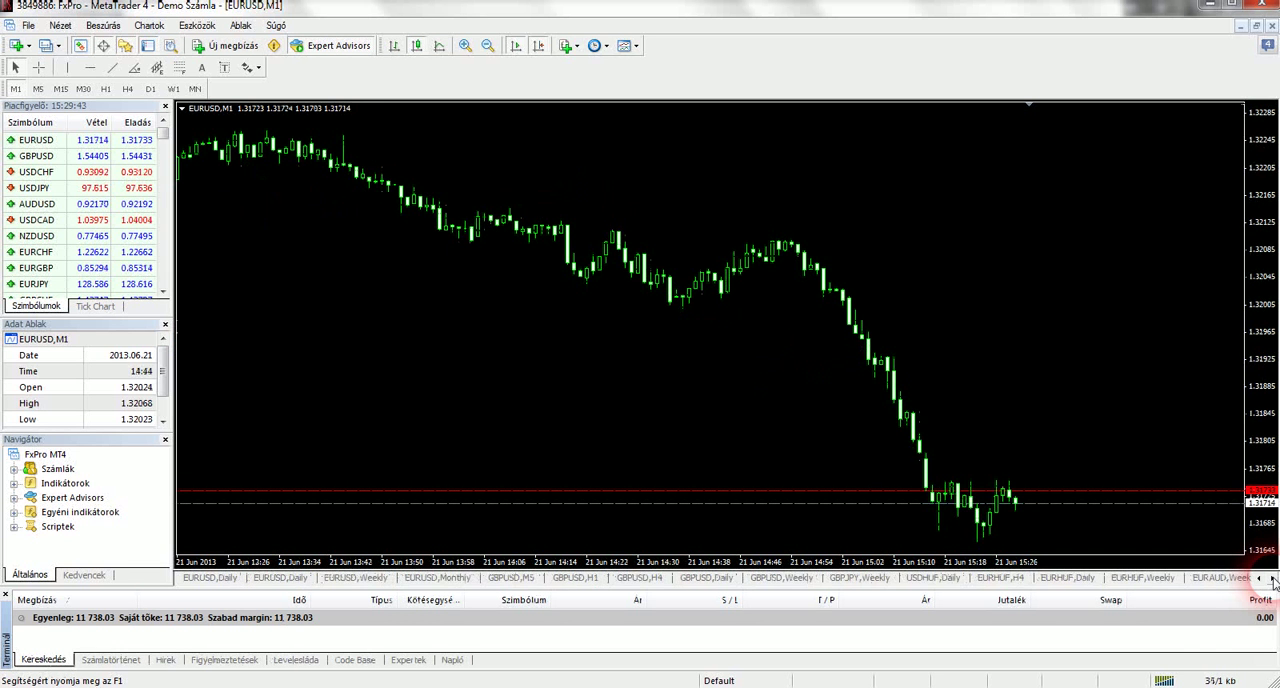
# Look through the row of open chart tabs to see which symbols and timeframes are available
pyautogui.click(1272, 580)
pyautogui.click(1272, 580)
pyautogui.click(1272, 580)
pyautogui.click(1272, 580)
pyautogui.click(1272, 580)
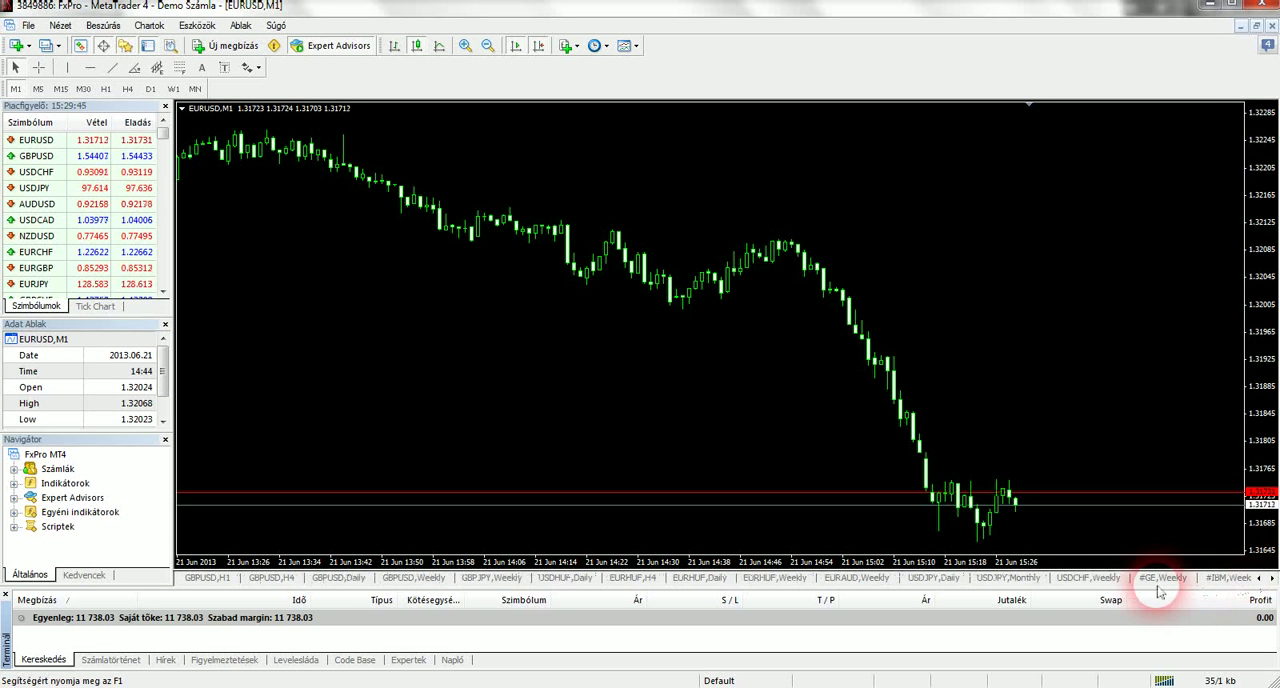
pyautogui.click(1259, 579)
pyautogui.click(1259, 579)
pyautogui.click(1259, 579)
pyautogui.click(1259, 579)
pyautogui.click(1259, 579)
pyautogui.click(1259, 579)
pyautogui.click(1259, 579)
pyautogui.click(1272, 580)
pyautogui.click(1272, 580)
pyautogui.click(1272, 580)
pyautogui.click(1272, 580)
pyautogui.click(1272, 580)
pyautogui.click(1272, 580)
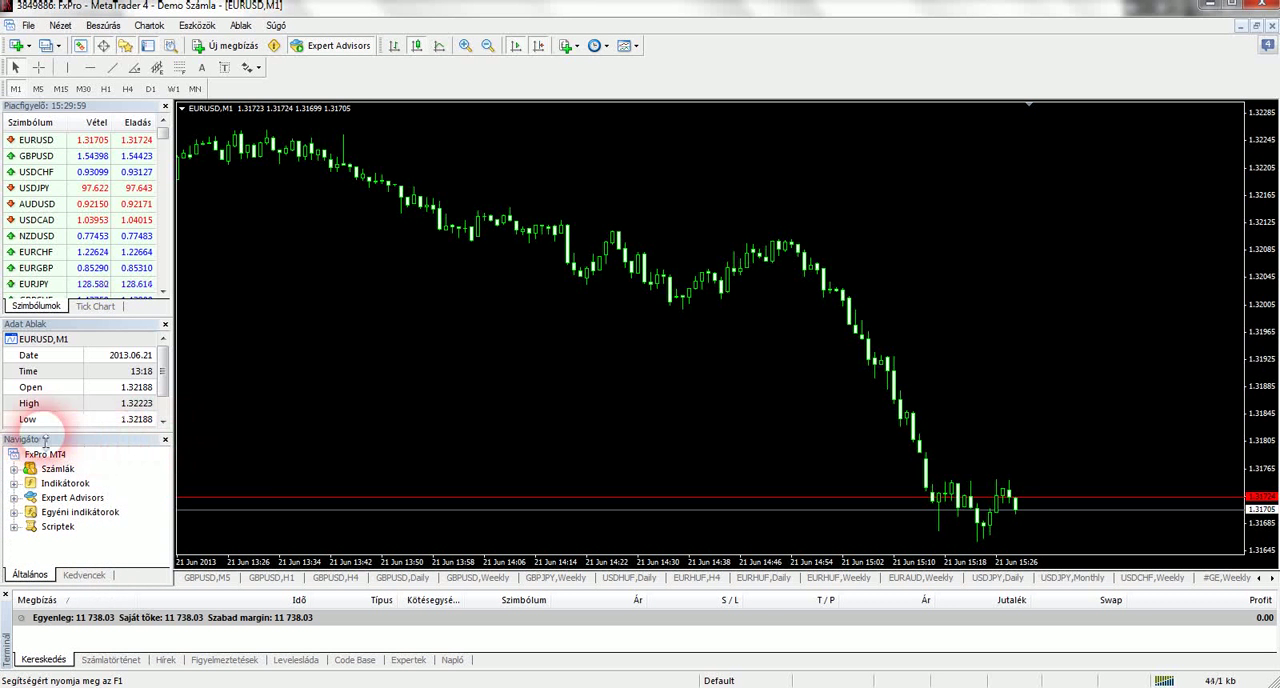
# Attach the Currency_Loader V2.3 expert advisor to the EURUSD M1 chart
pyautogui.click(14, 499)
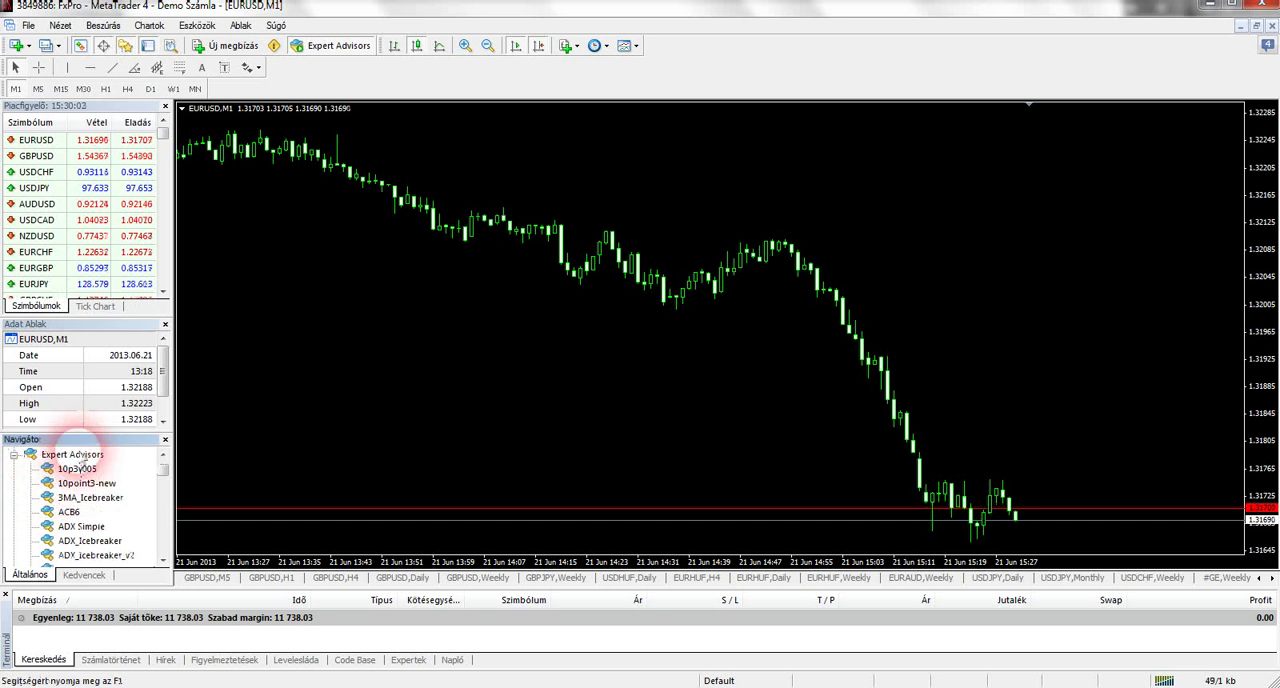
pyautogui.moveTo(162, 470); pyautogui.dragTo(163, 485)
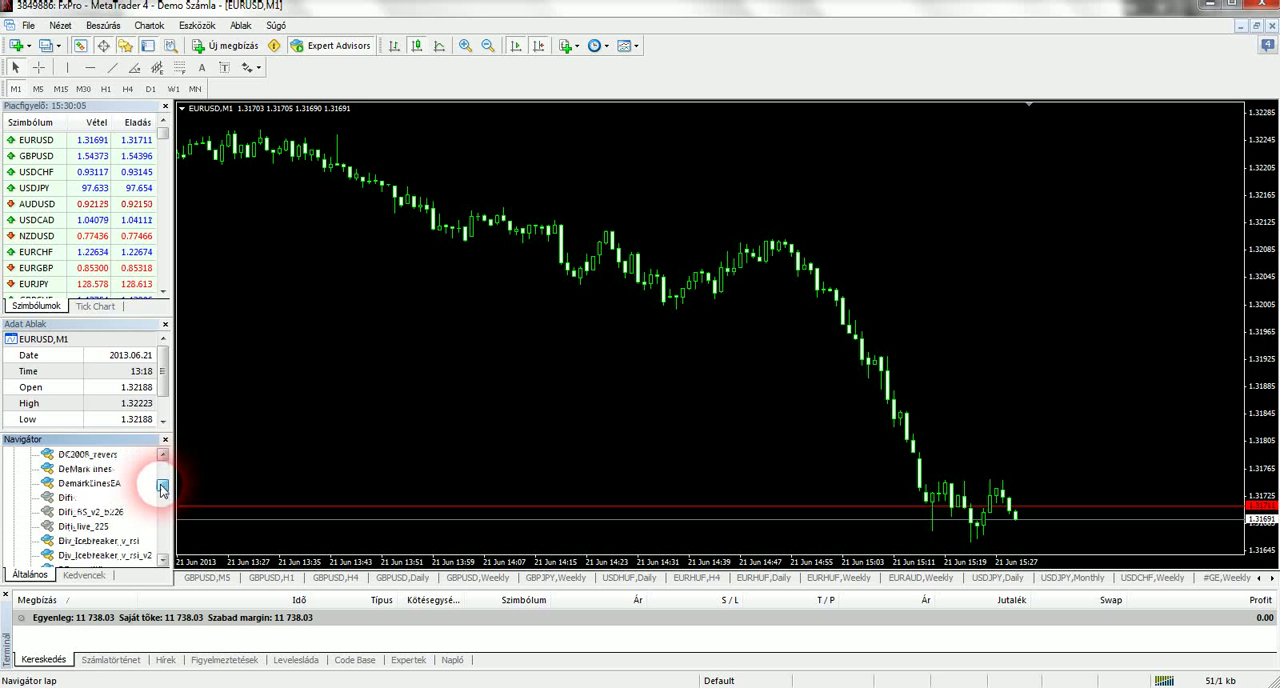
pyautogui.scroll(2, 110, 500)
pyautogui.click(106, 512)
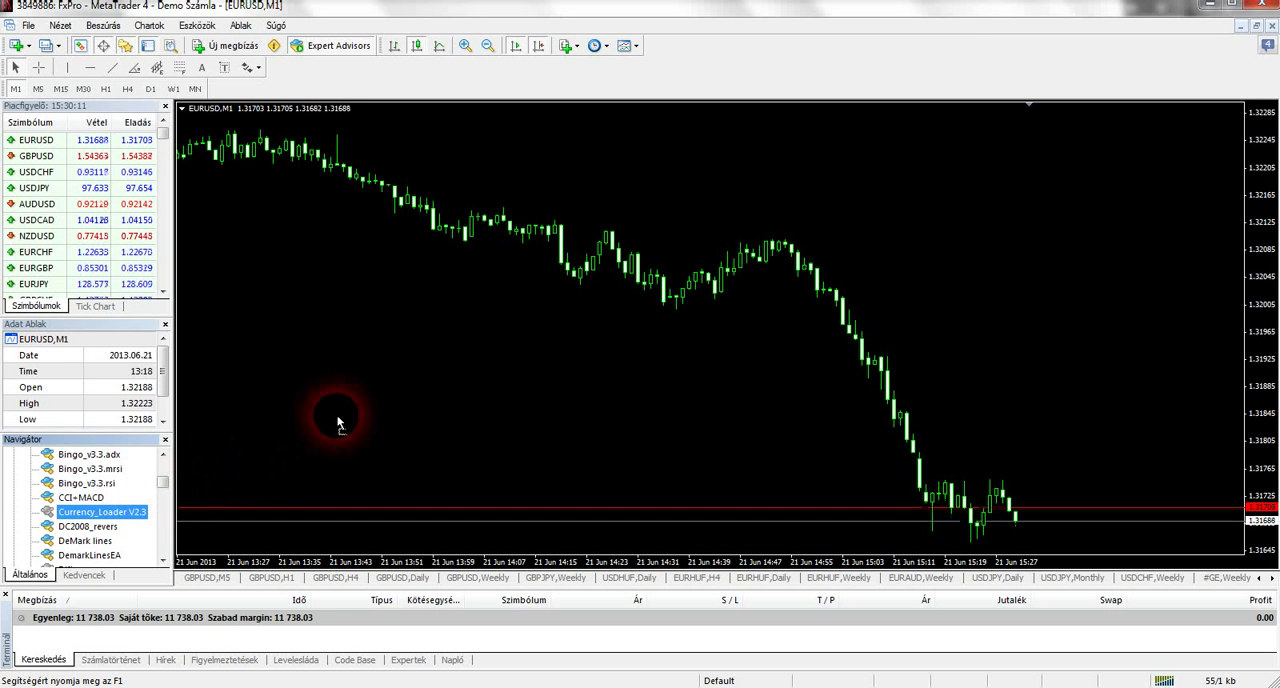
pyautogui.moveTo(938, 218); pyautogui.dragTo(937, 217)
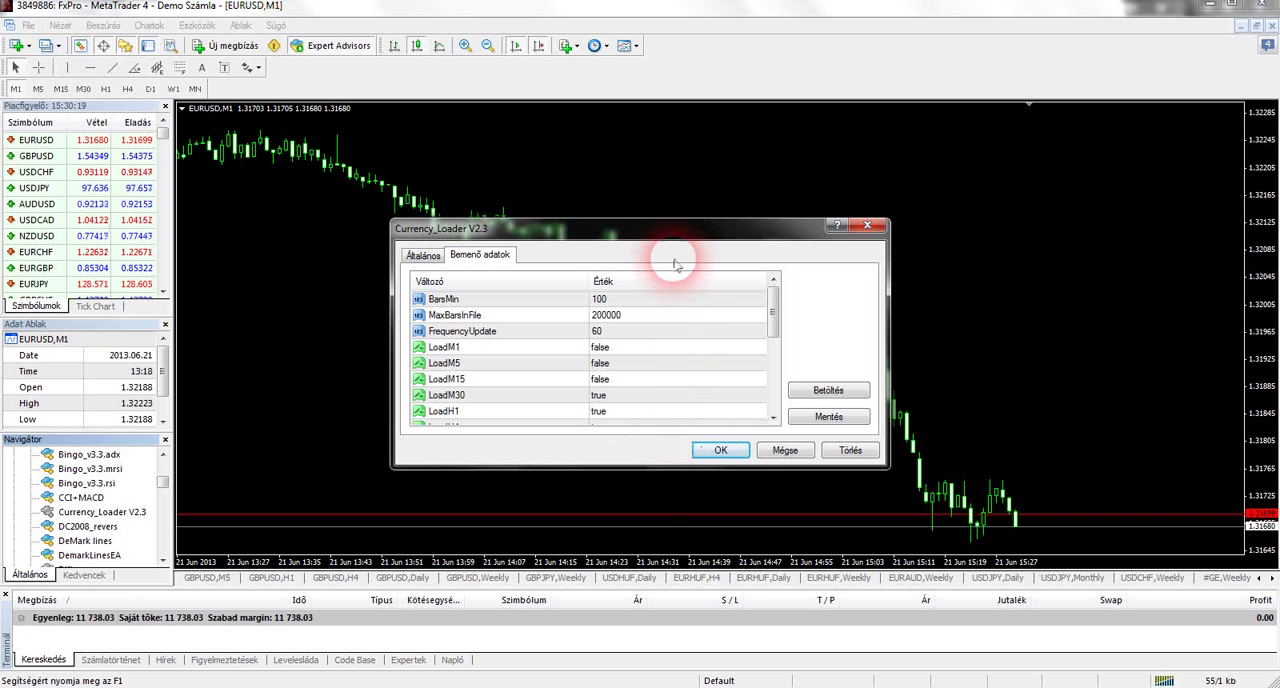
pyautogui.moveTo(680, 216); pyautogui.dragTo(718, 98)
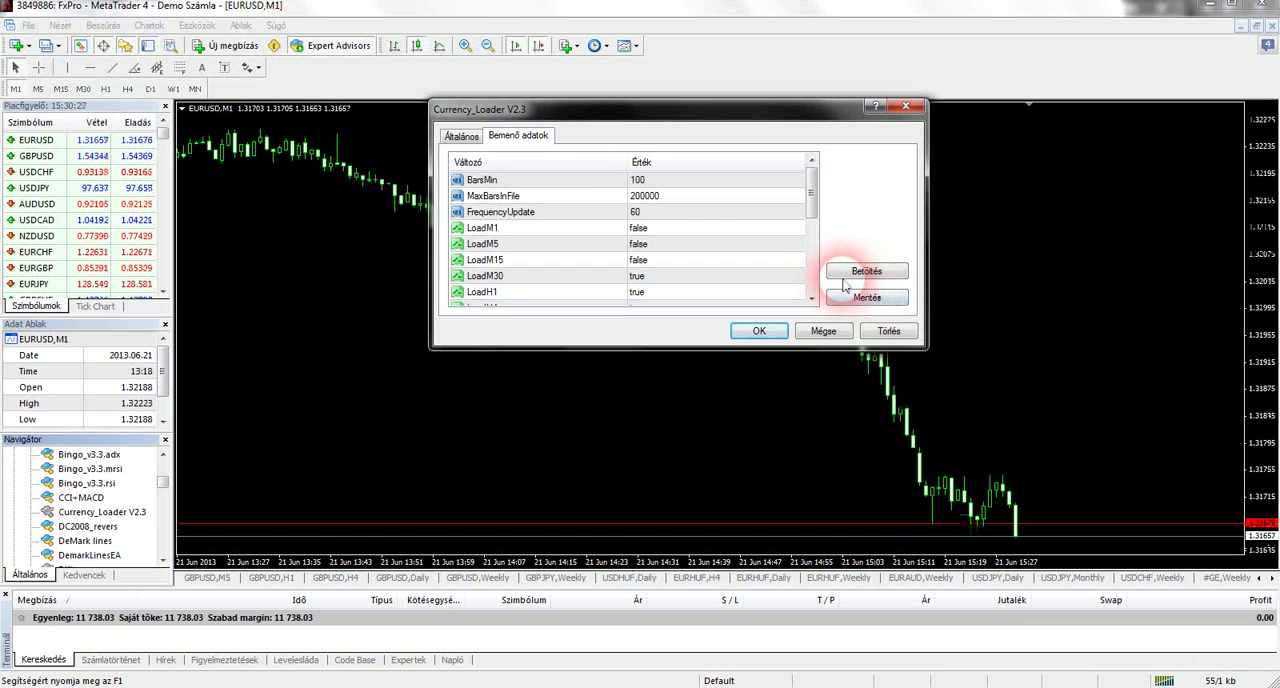
# Set the FrequencyUpdate input of Currency_Loader V2.3 to 3
pyautogui.click(895, 272)
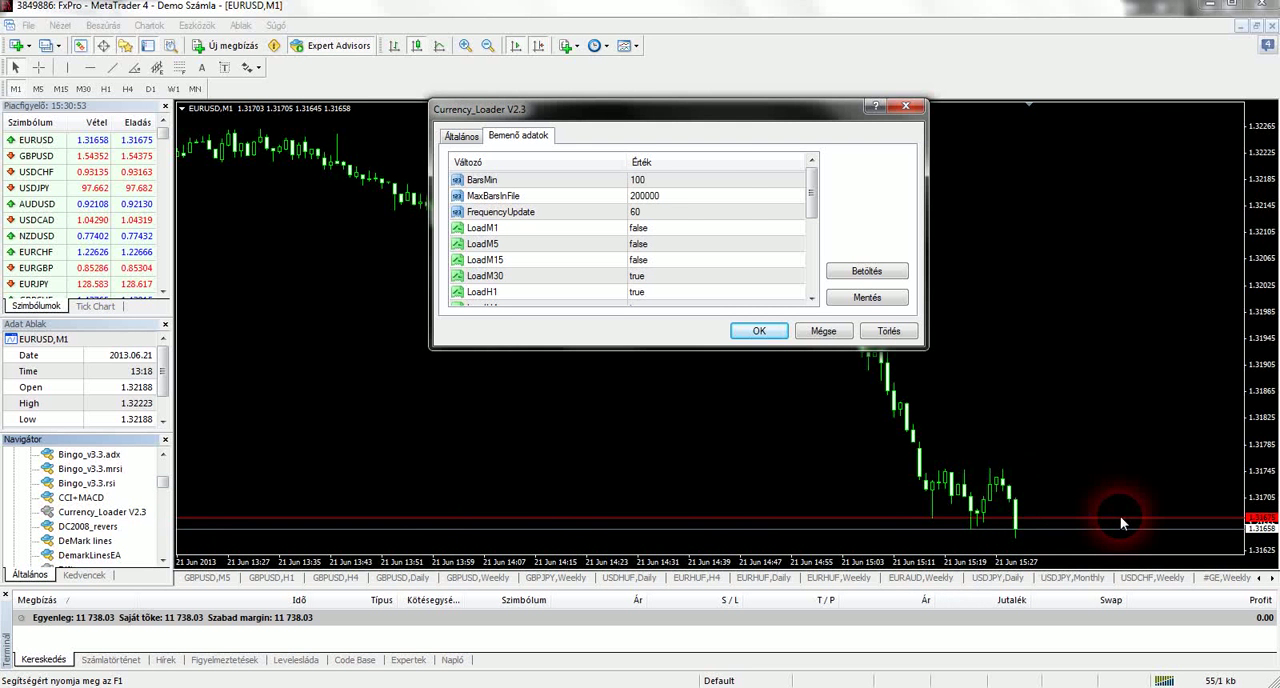
pyautogui.click(651, 217)
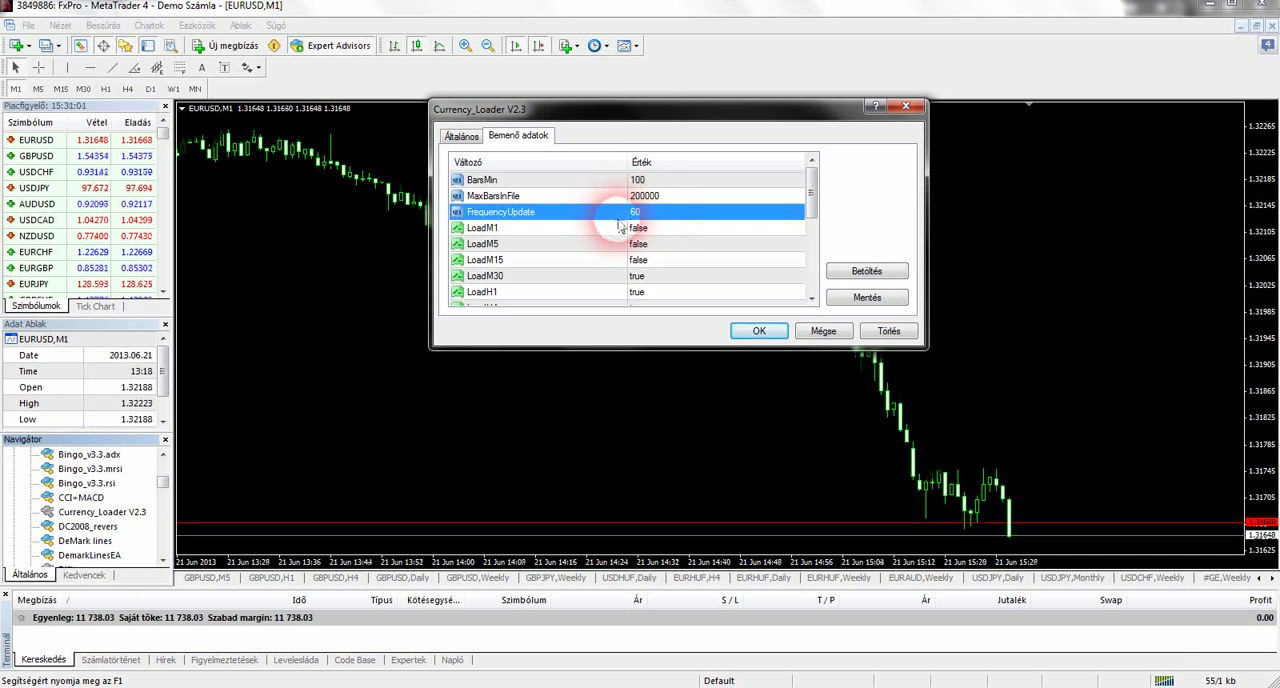
pyautogui.doubleClick(675, 214)
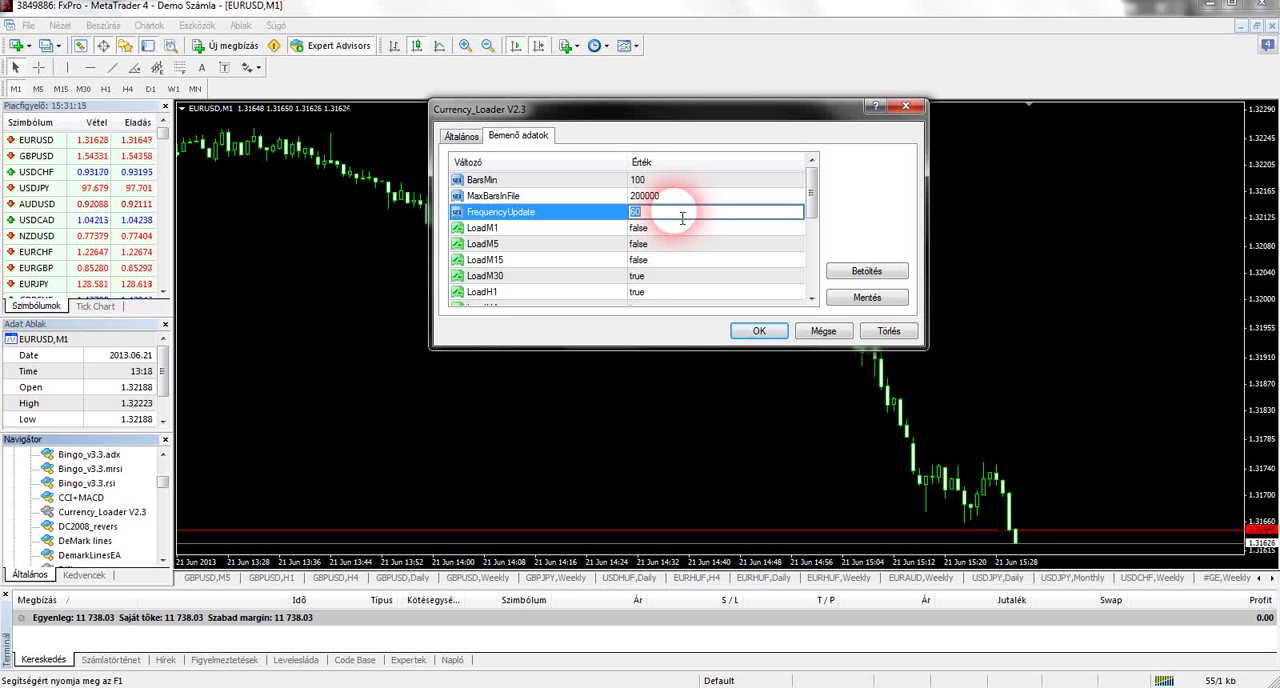
pyautogui.write('5')
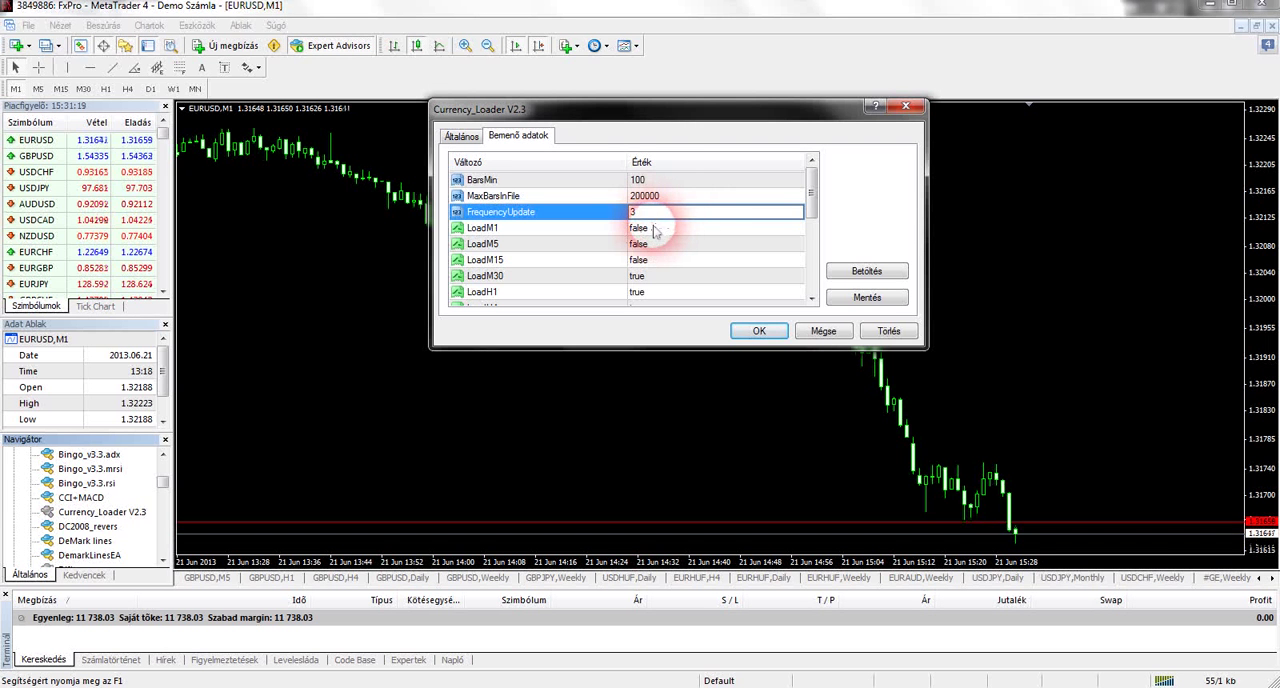
# Set LoadM1 to true, review the other timeframe inputs, and accept the Currency_Loader V2.3 settings
pyautogui.click(655, 228)
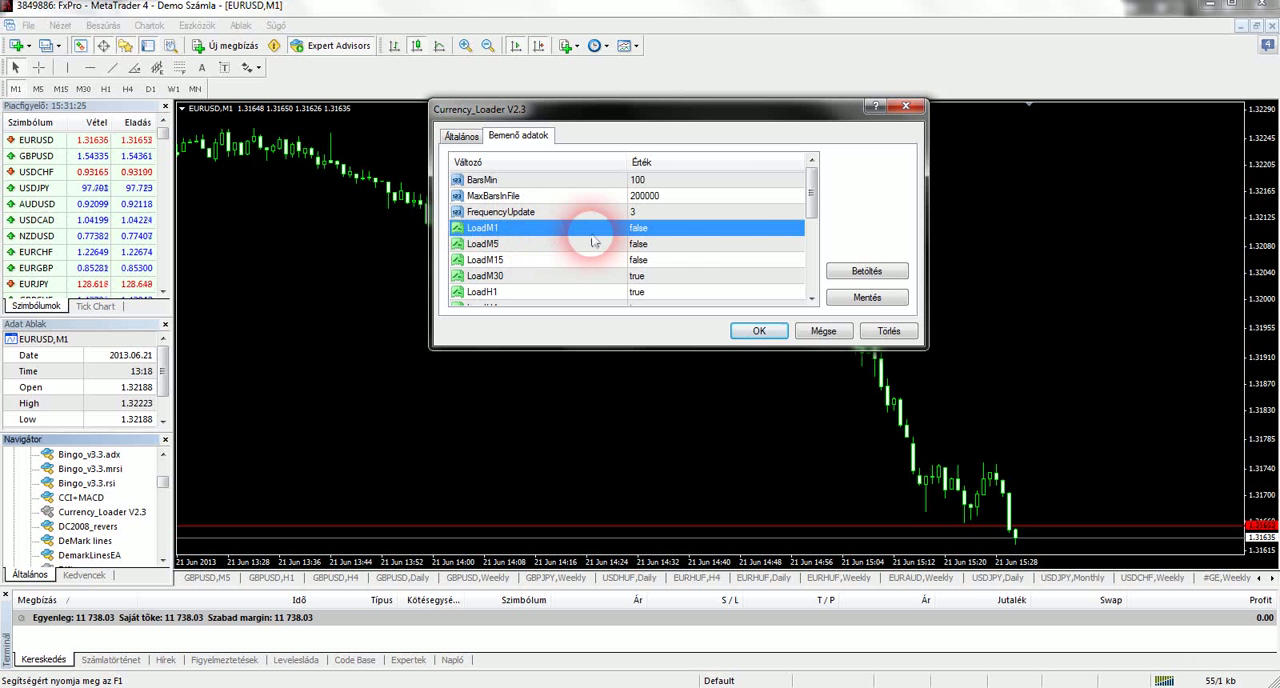
pyautogui.click(707, 233)
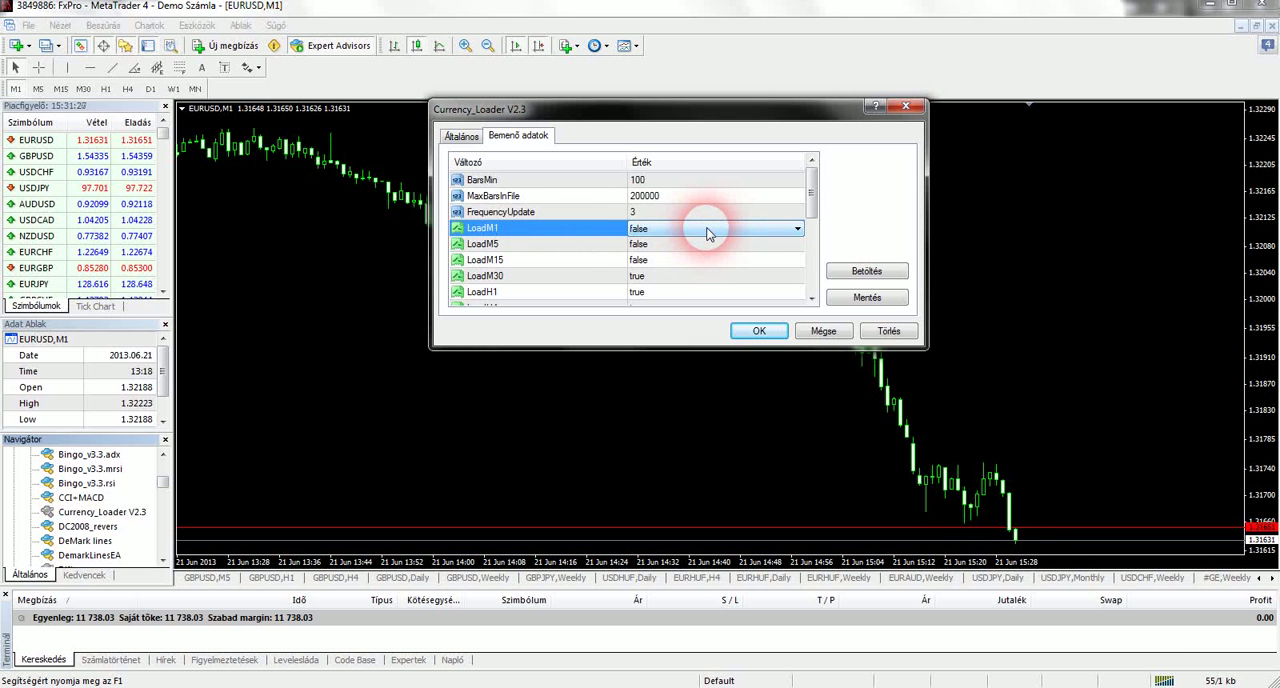
pyautogui.click(778, 236)
pyautogui.click(767, 254)
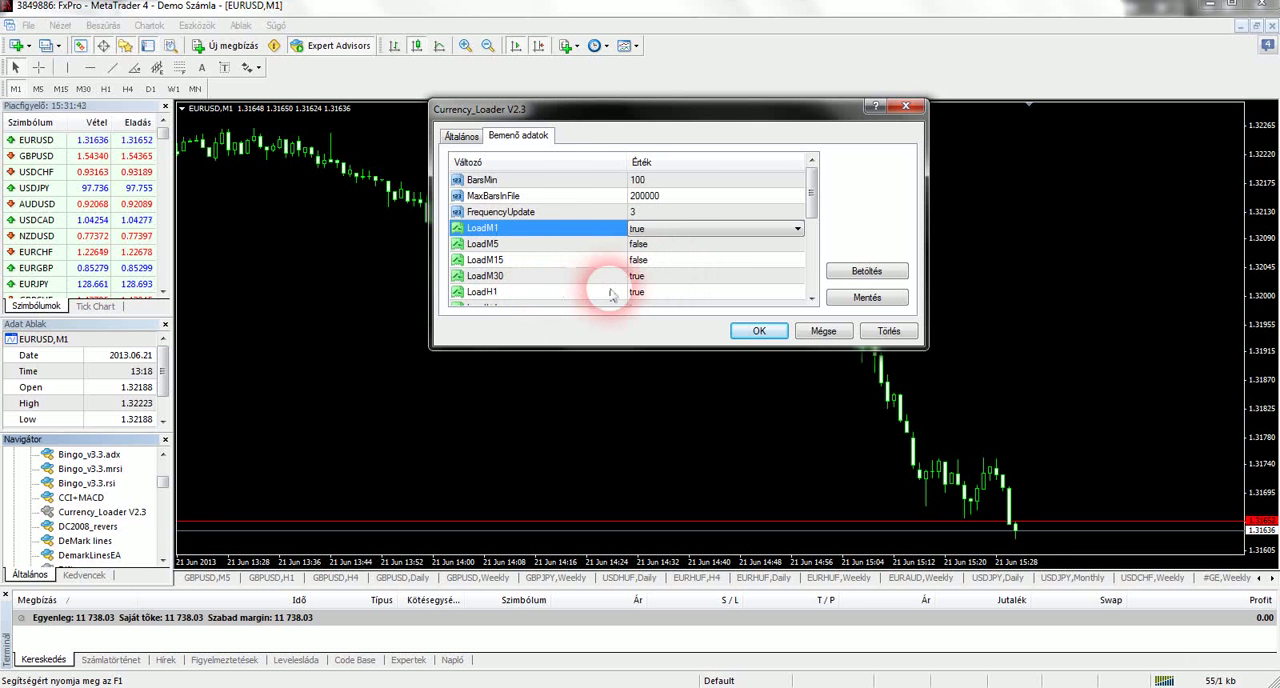
pyautogui.click(813, 299)
pyautogui.click(813, 299)
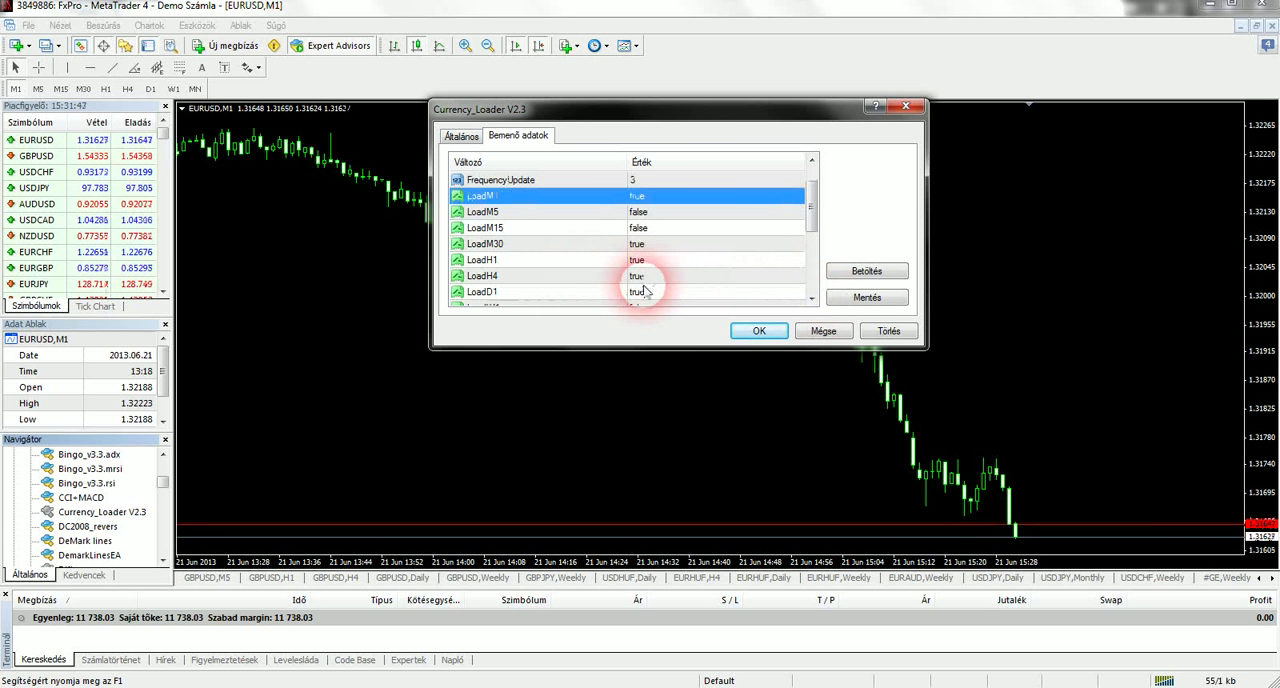
pyautogui.click(811, 300)
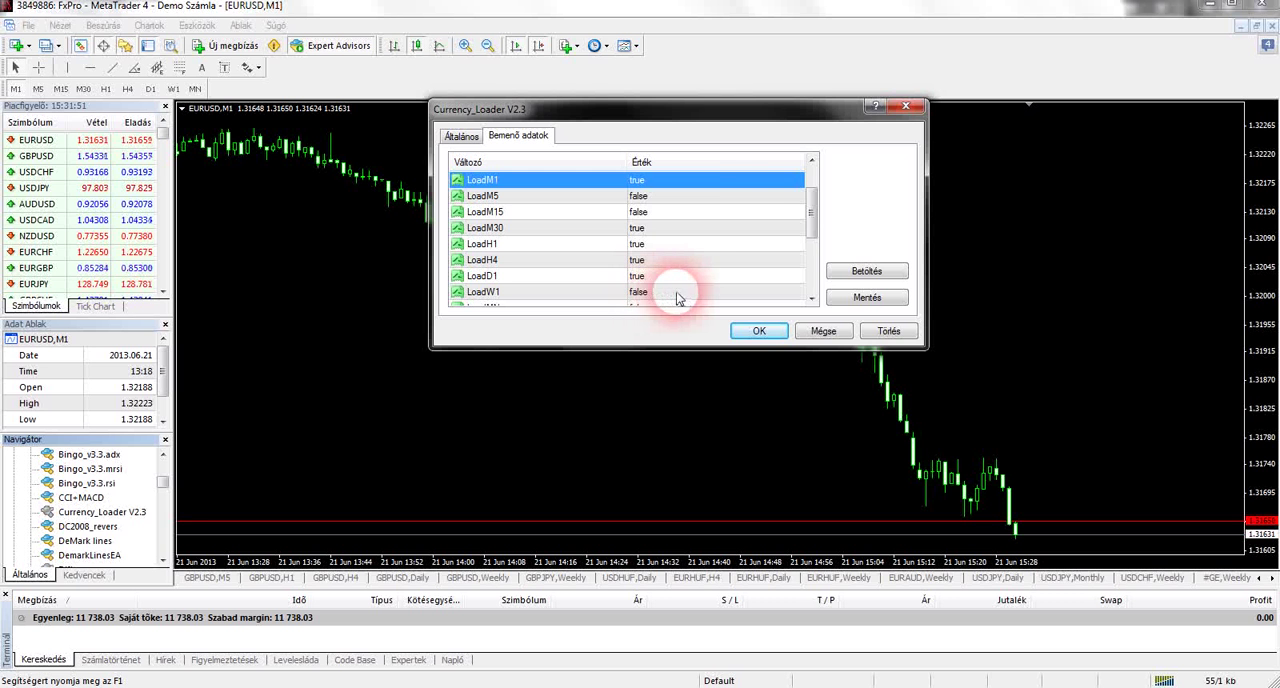
pyautogui.moveTo(813, 221); pyautogui.dragTo(814, 172)
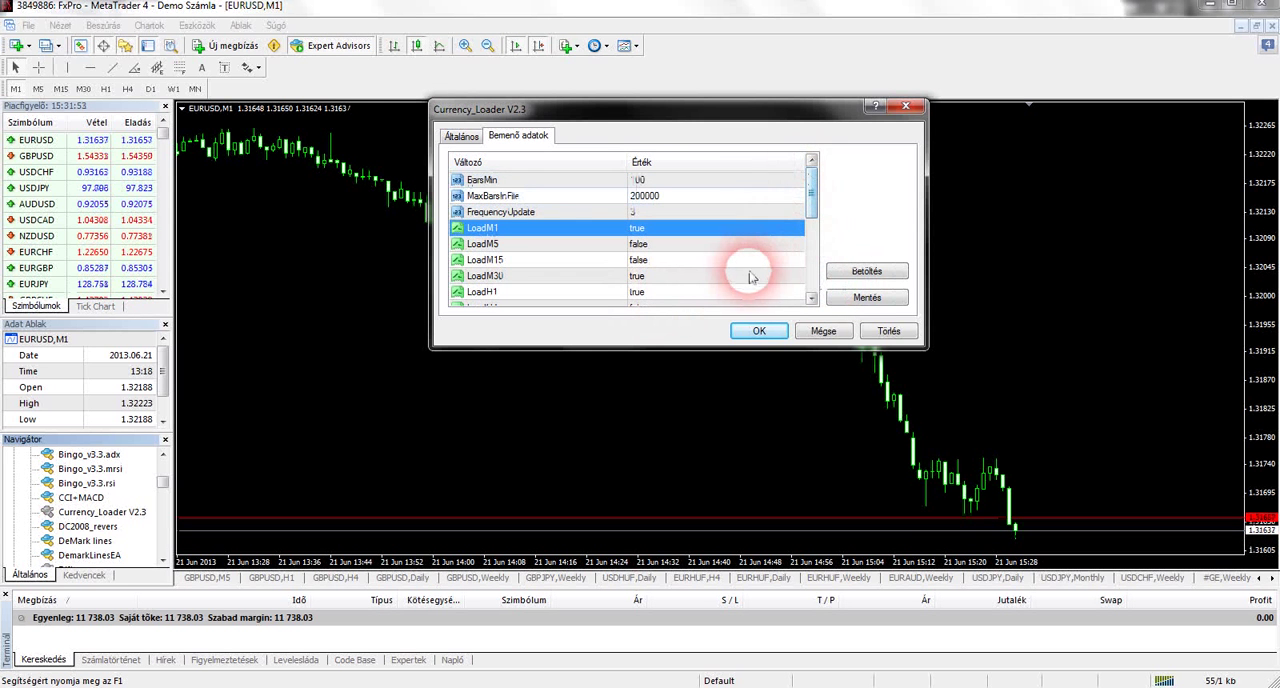
pyautogui.click(755, 333)
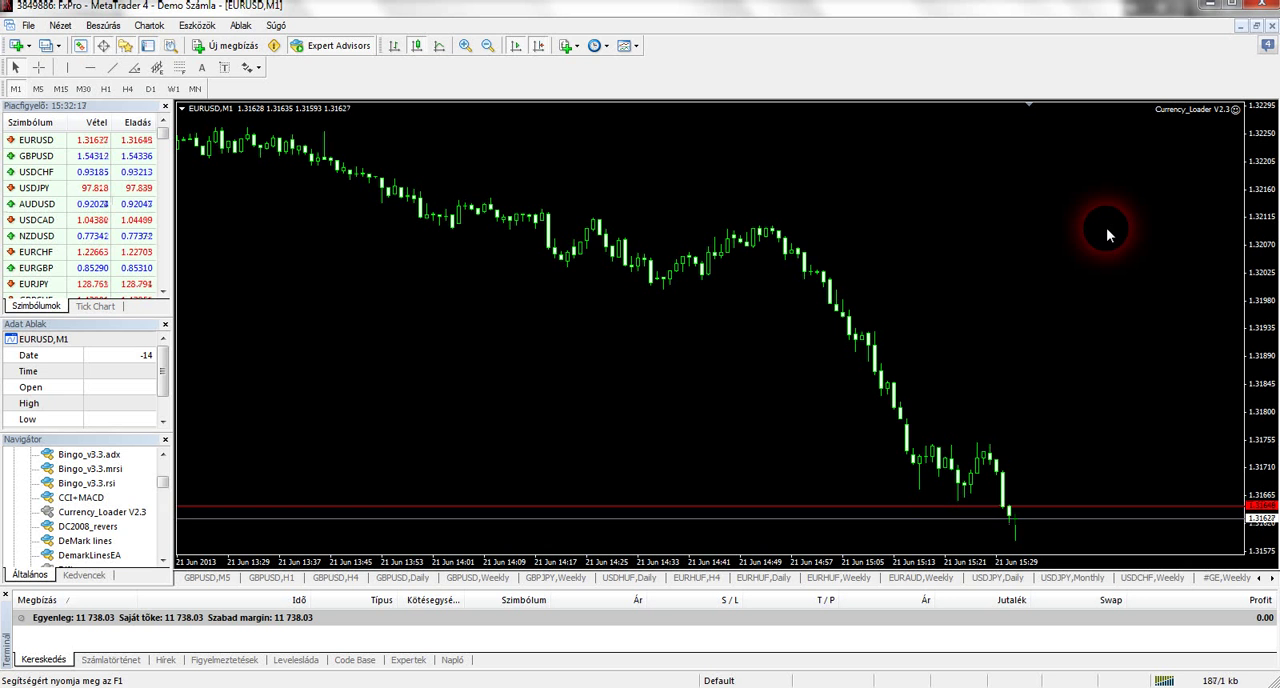
# Turn automated Expert Advisors off and back on to check the loader's status on the chart
pyautogui.click(310, 50)
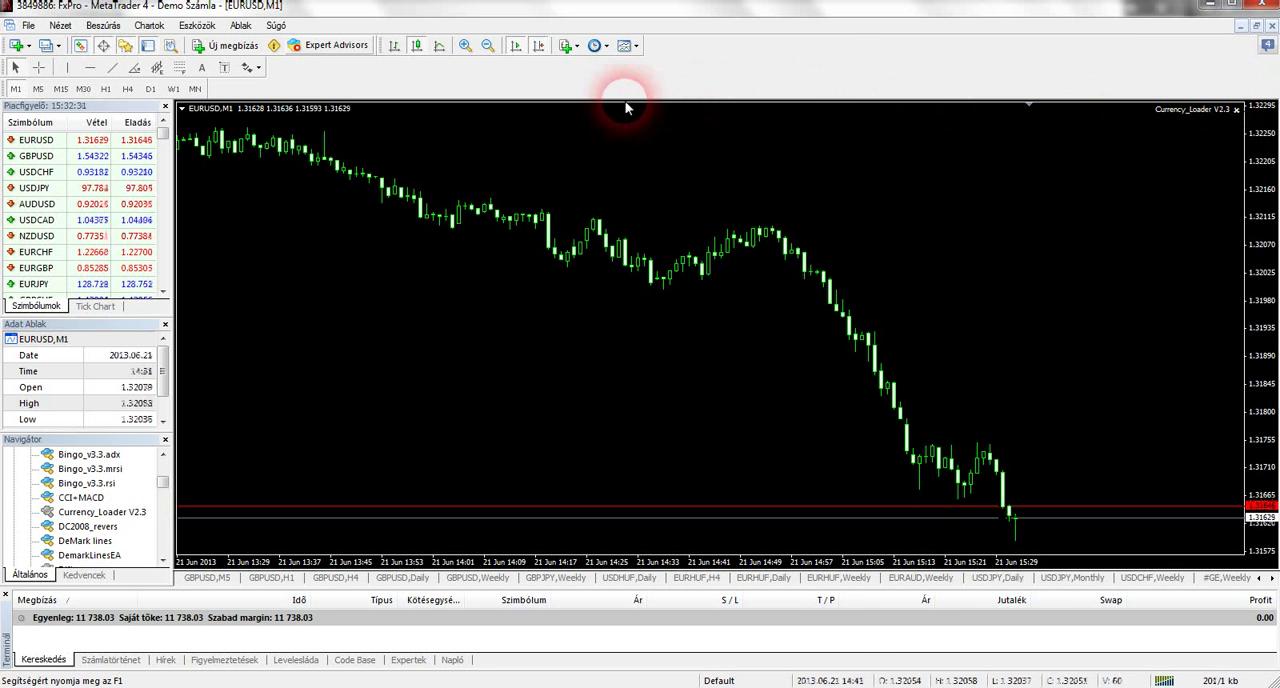
pyautogui.click(304, 48)
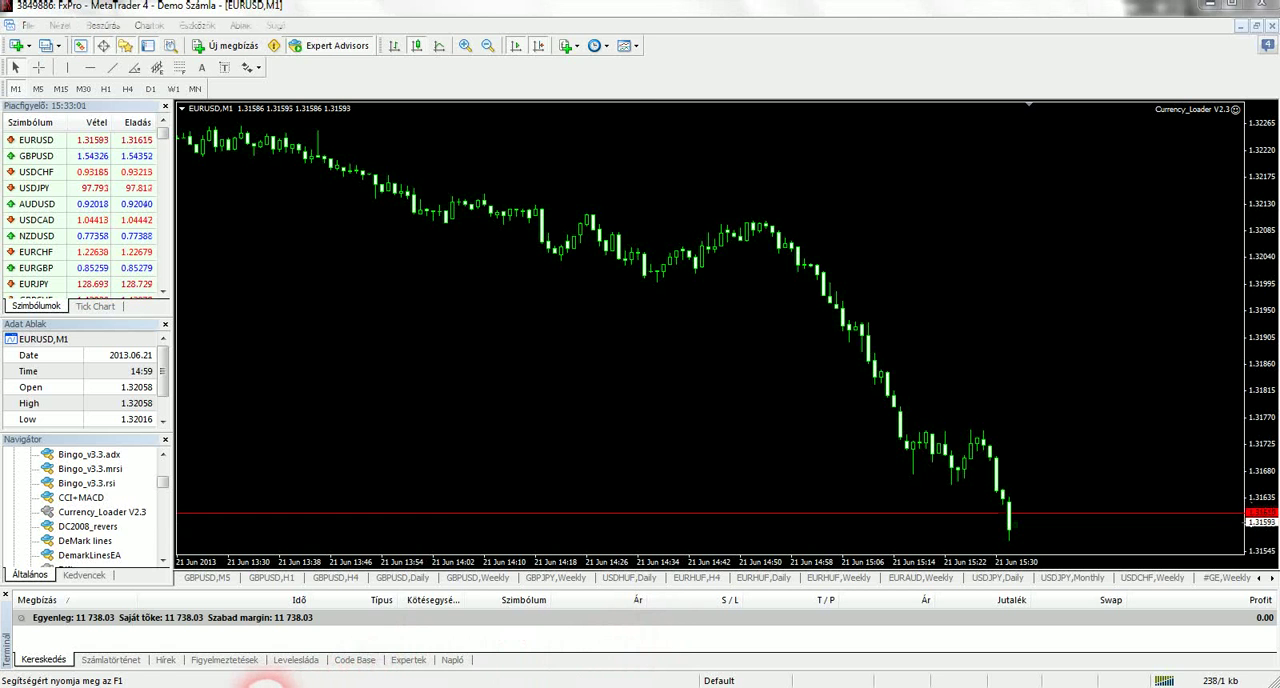
# Switch to Windows Explorer and open the files\Export_History\EURUSD folder inside experts to examine the exported CSV files
pyautogui.moveTo(245, 665)
pyautogui.click(214, 634)
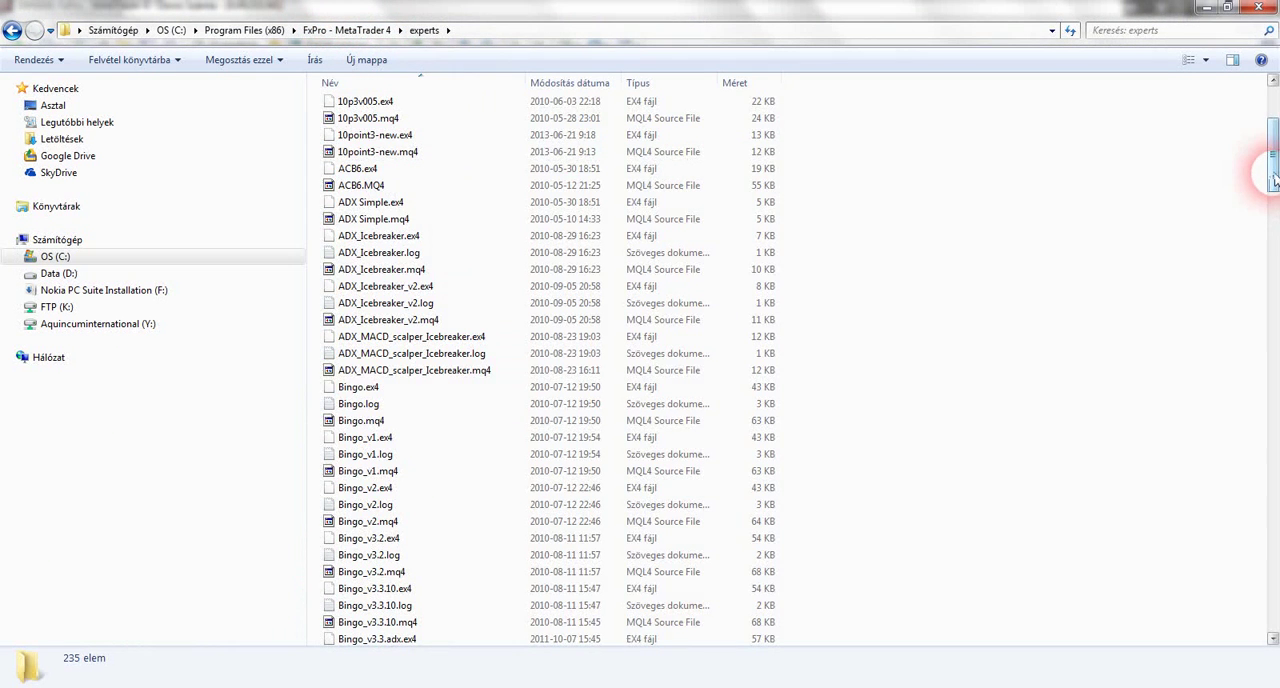
pyautogui.moveTo(1270, 172); pyautogui.dragTo(1270, 100)
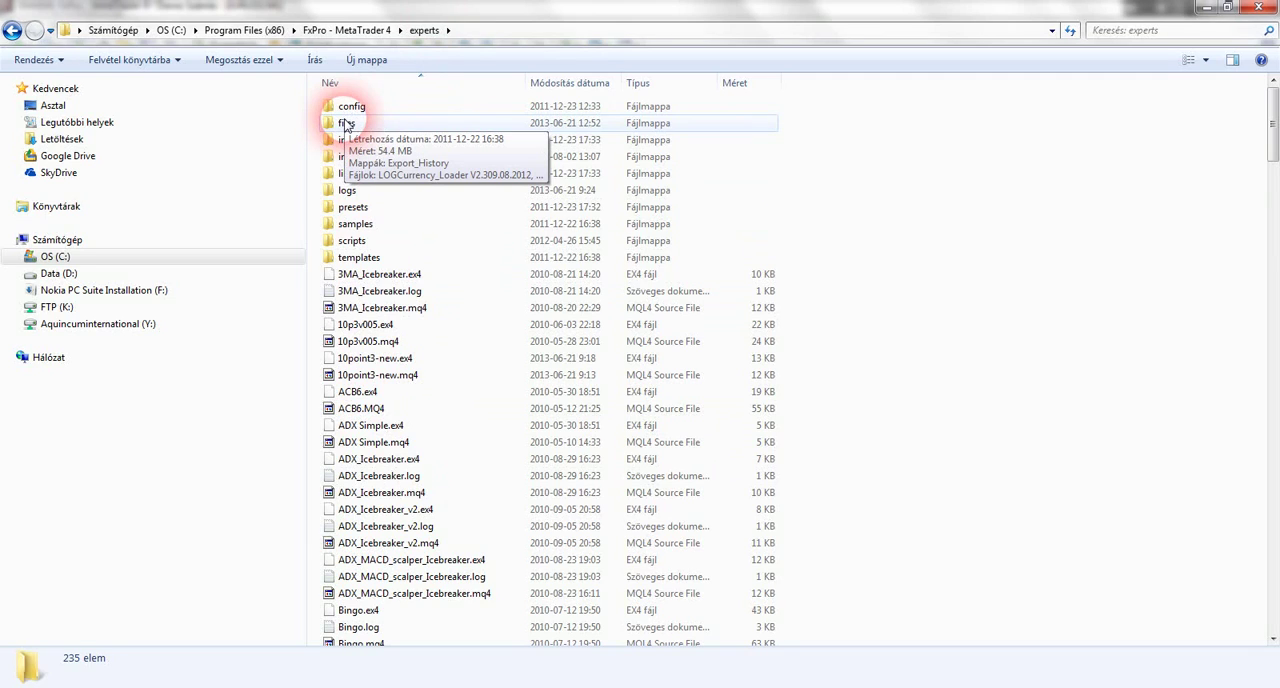
pyautogui.doubleClick(364, 126)
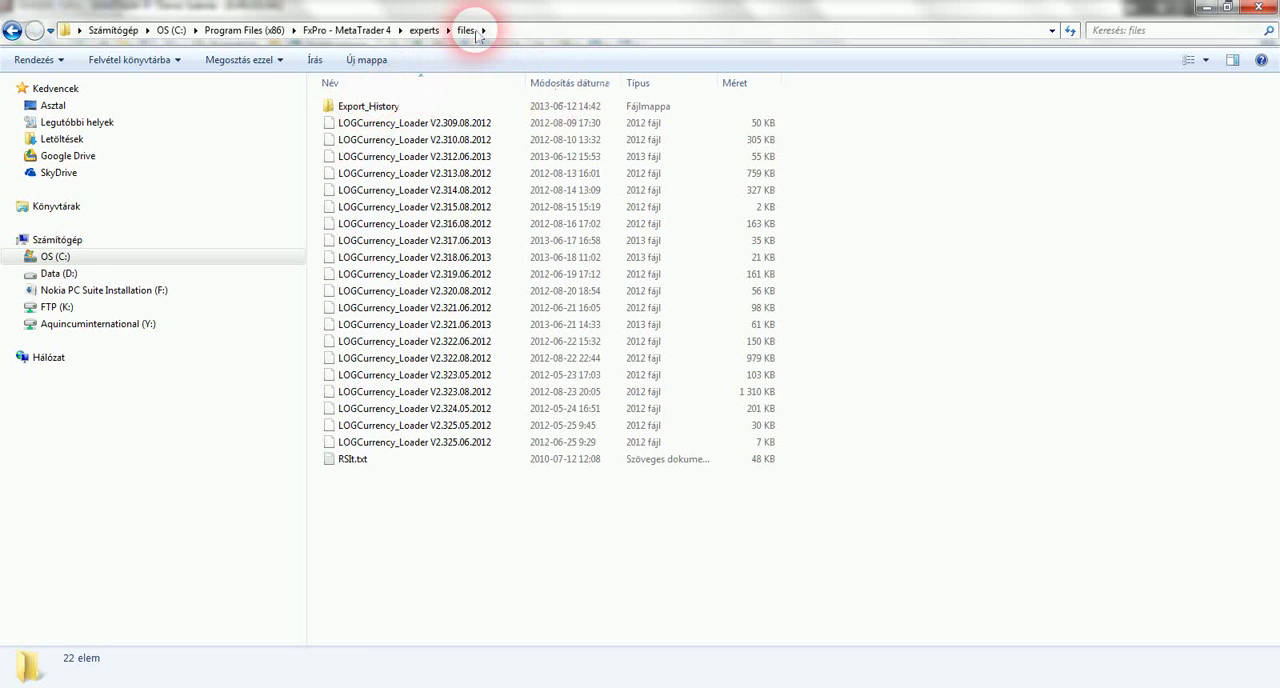
pyautogui.doubleClick(390, 108)
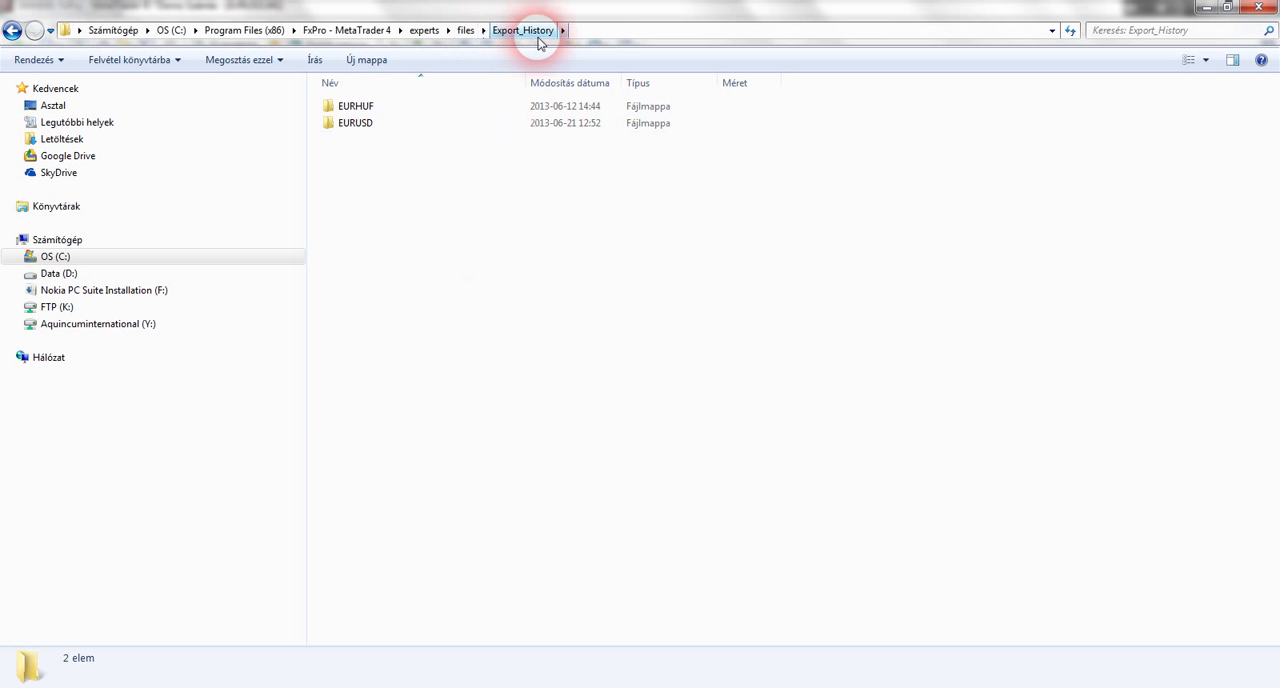
pyautogui.click(351, 124)
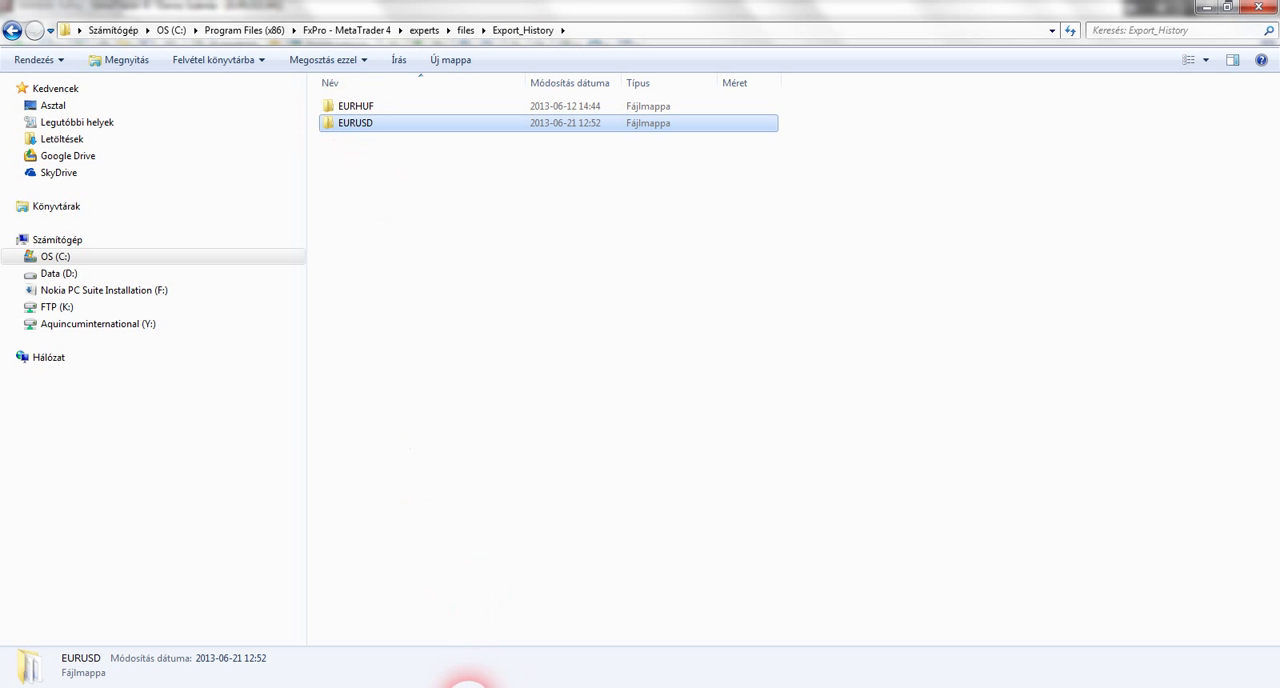
pyautogui.click(466, 686)
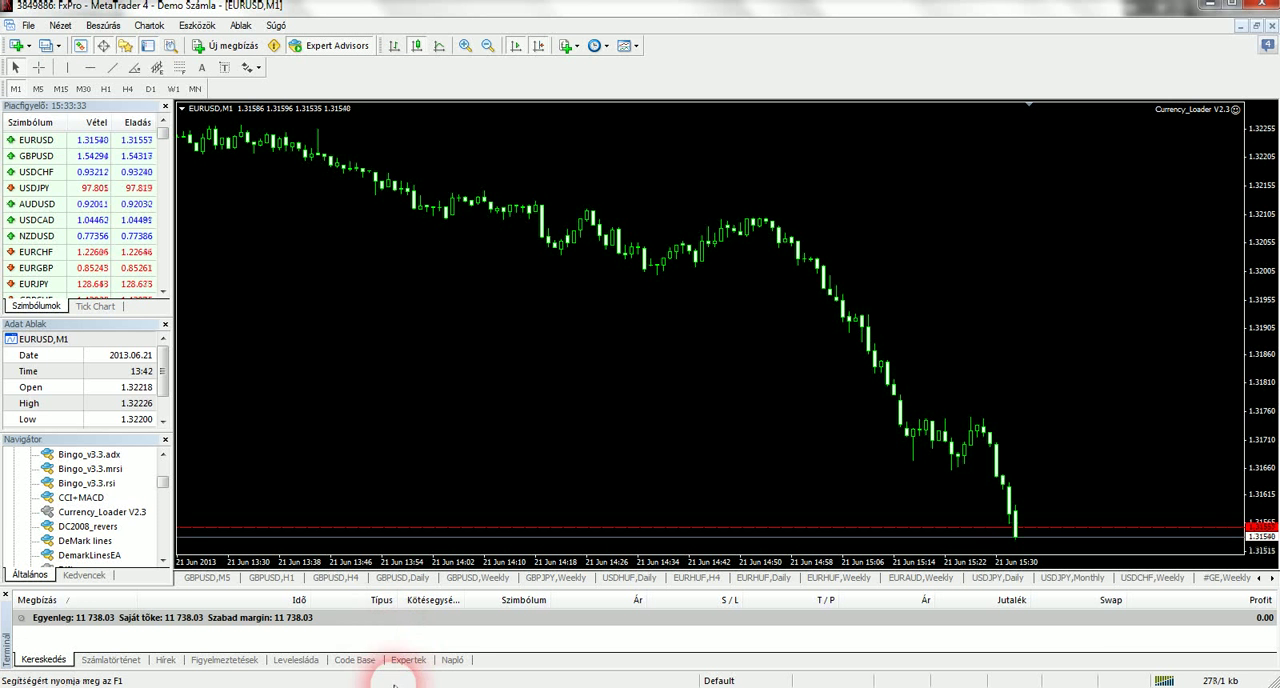
pyautogui.click(270, 684)
pyautogui.click(243, 626)
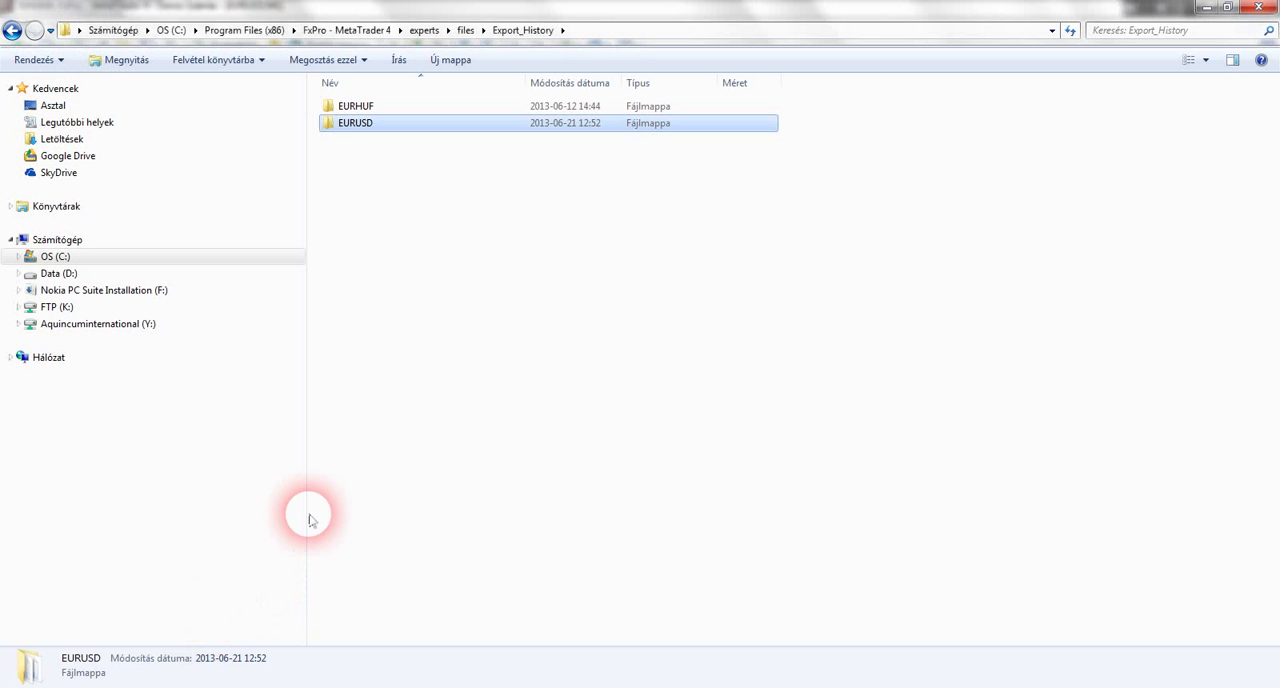
pyautogui.doubleClick(372, 128)
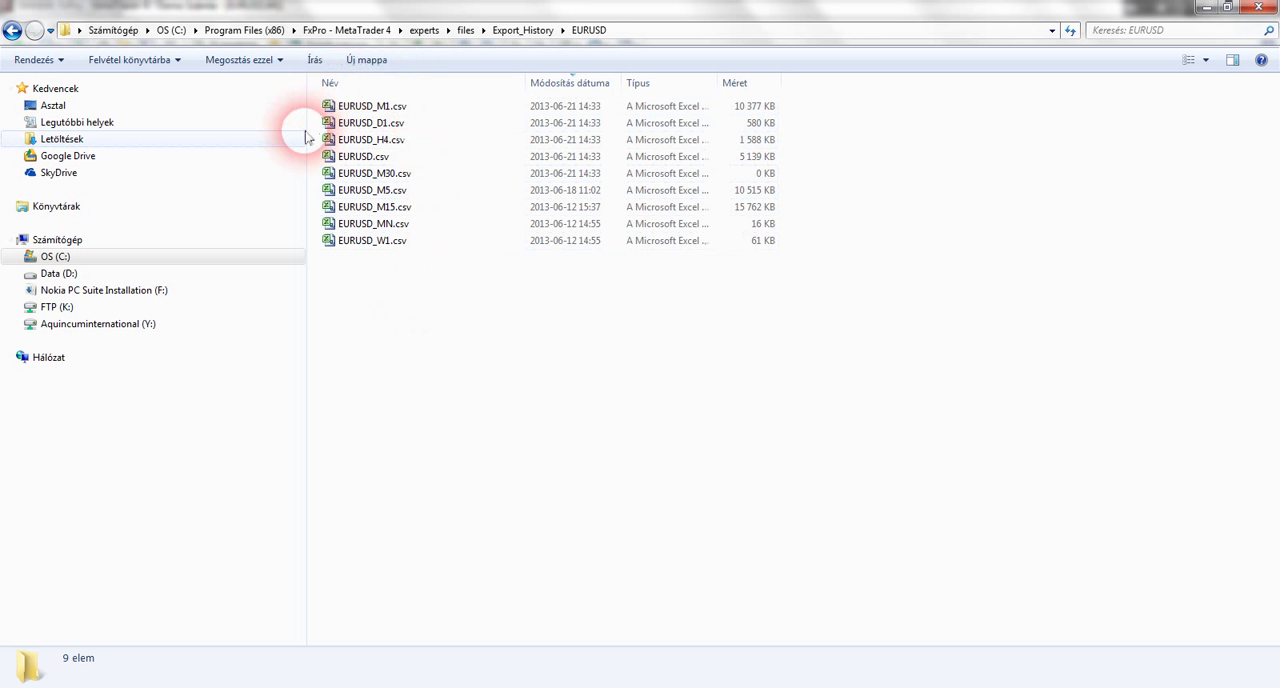
pyautogui.click(390, 143)
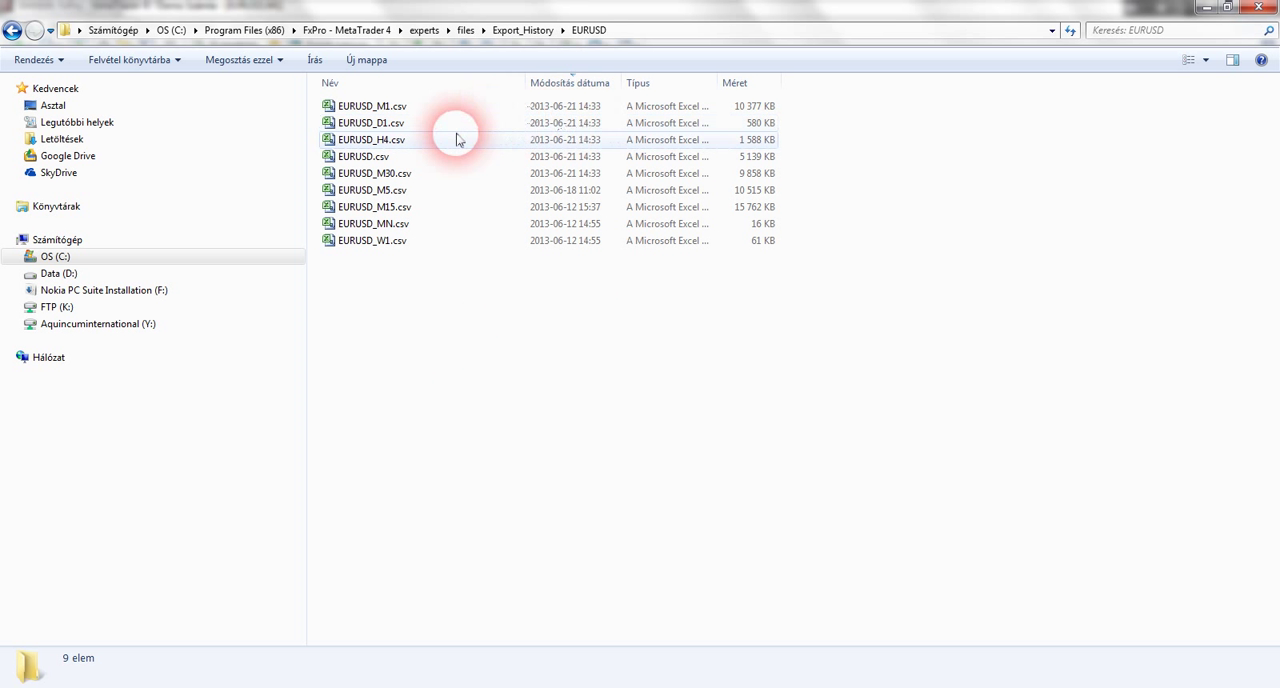
# Check the live MetaTrader 4 chart and return to the EURUSD folder to examine the CSV files' modification times
pyautogui.click(466, 687)
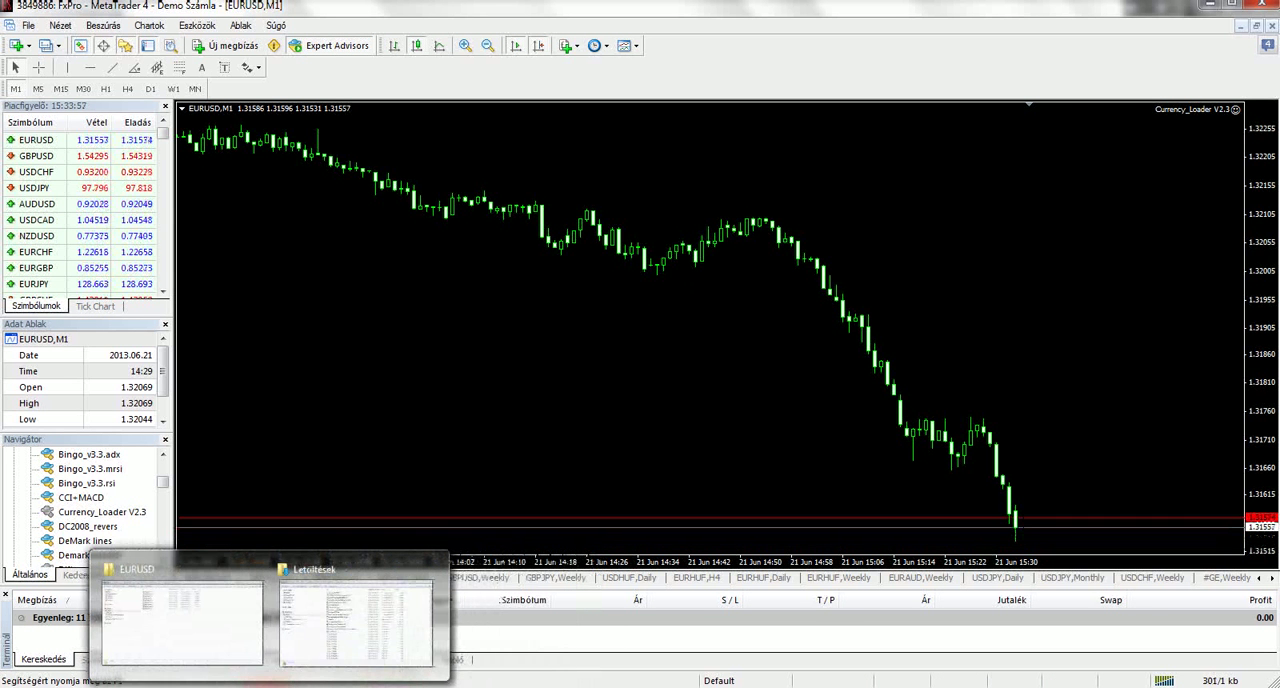
pyautogui.click(268, 687)
pyautogui.click(194, 648)
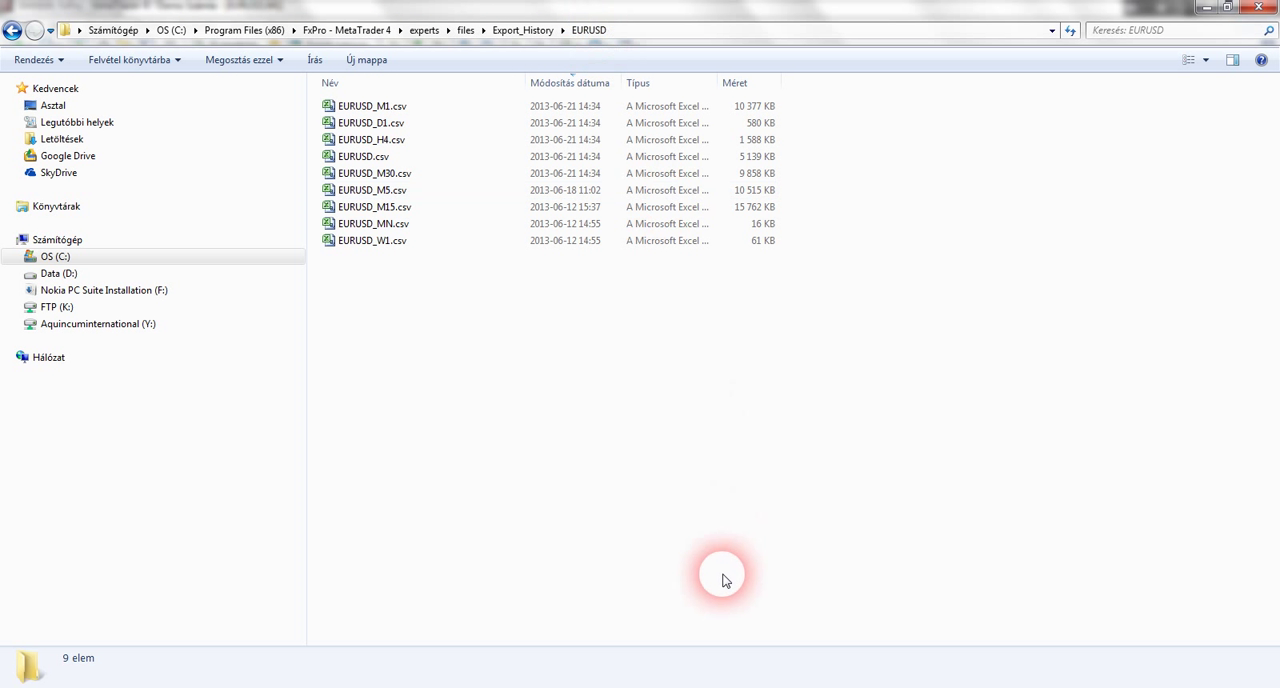
# Launch Timing Solution in its 64 bits Standard version
pyautogui.click(24, 672)
pyautogui.click(81, 482)
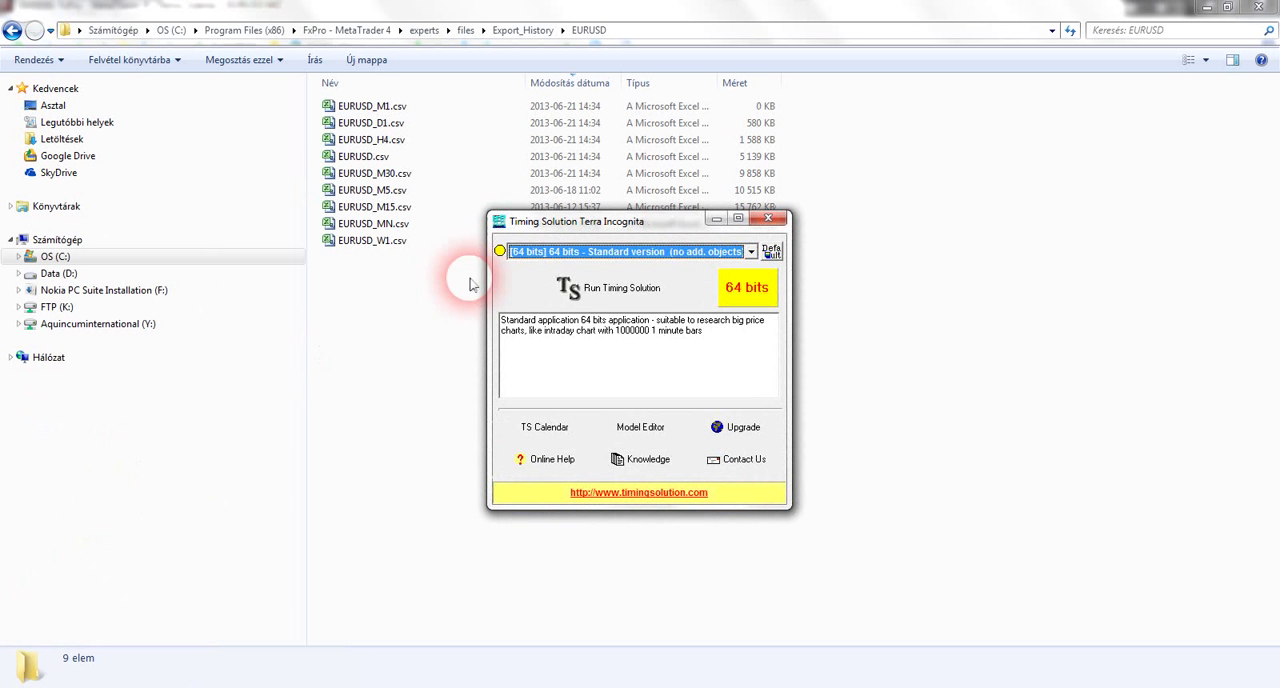
pyautogui.click(588, 295)
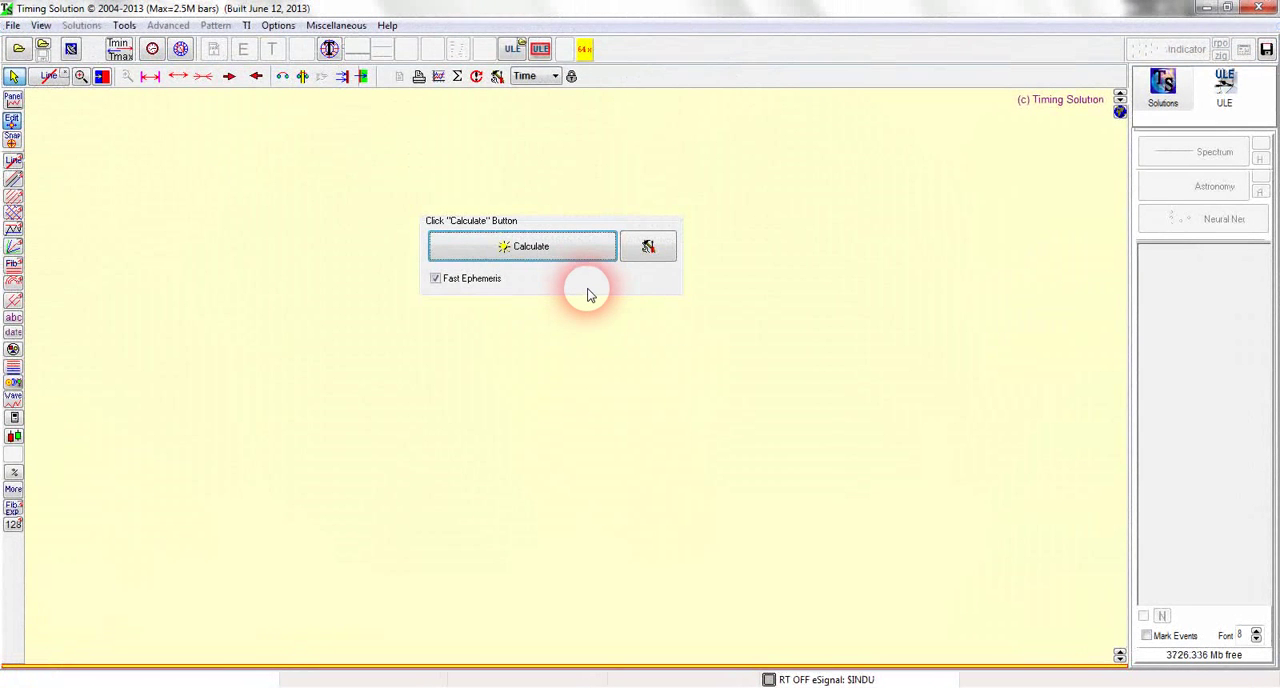
# Load the EURUSD_M1.csv price history from the Export_History\EURUSD folder, accepting the exchange location and automatic trading days/hours
pyautogui.click(18, 50)
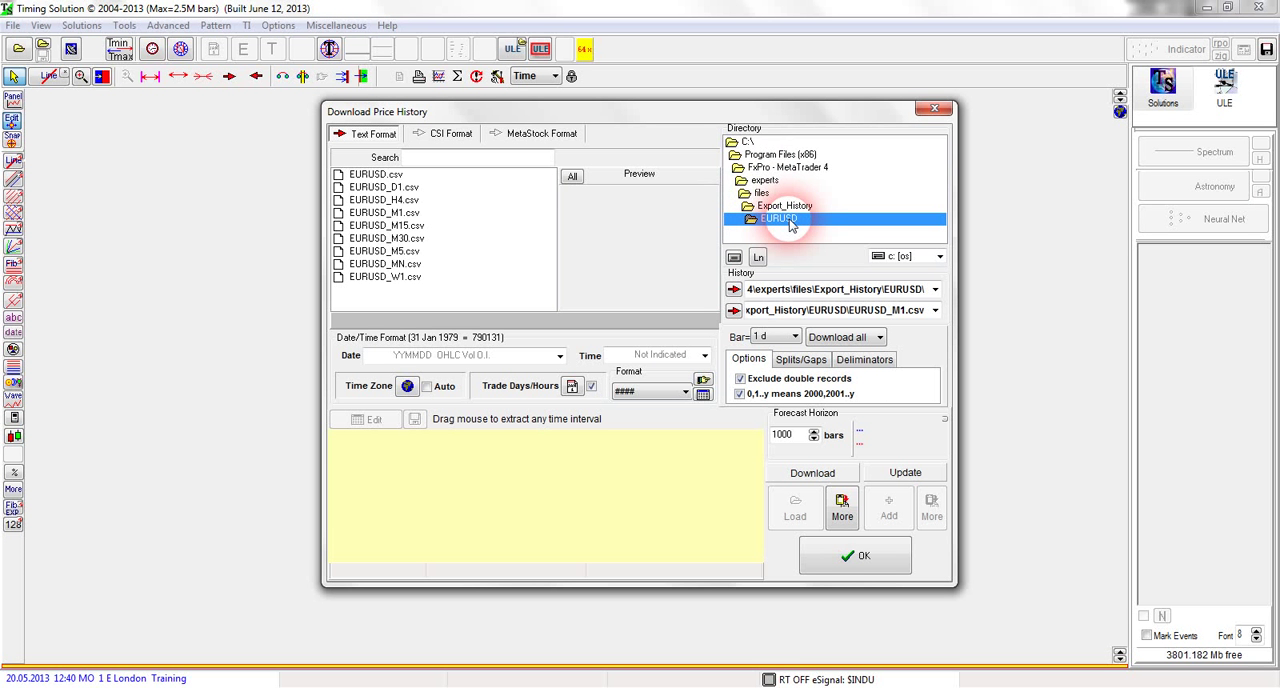
pyautogui.click(385, 212)
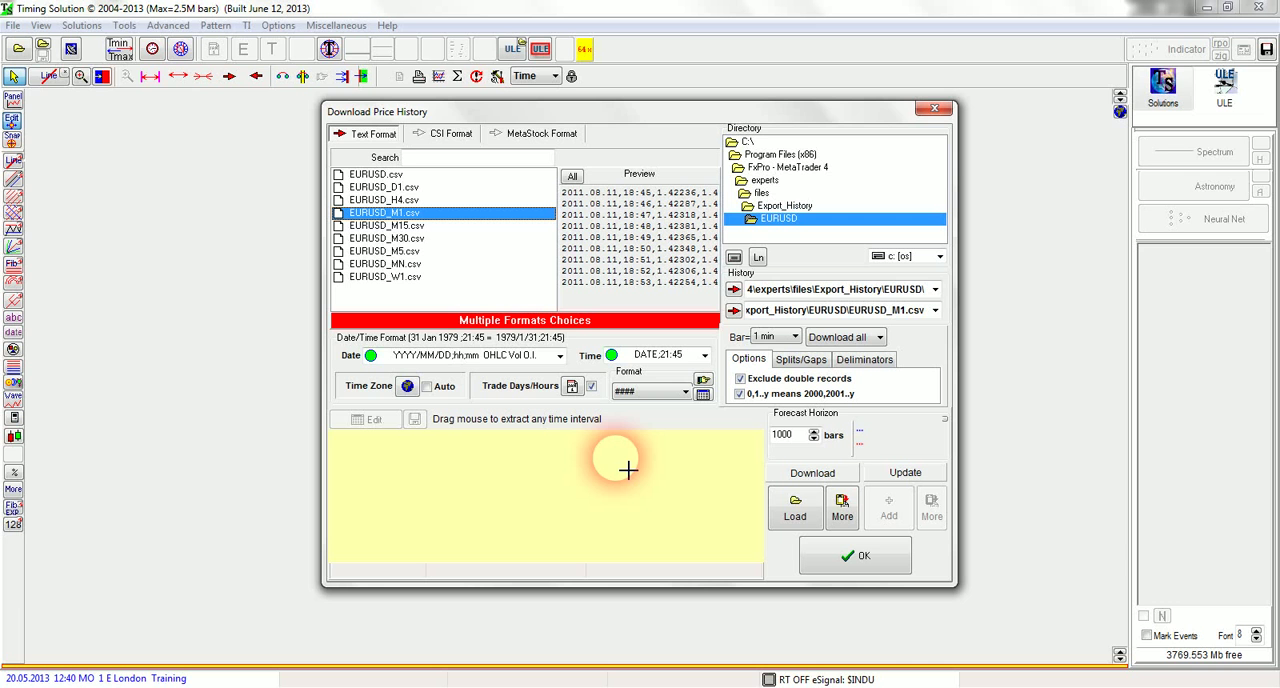
pyautogui.click(794, 506)
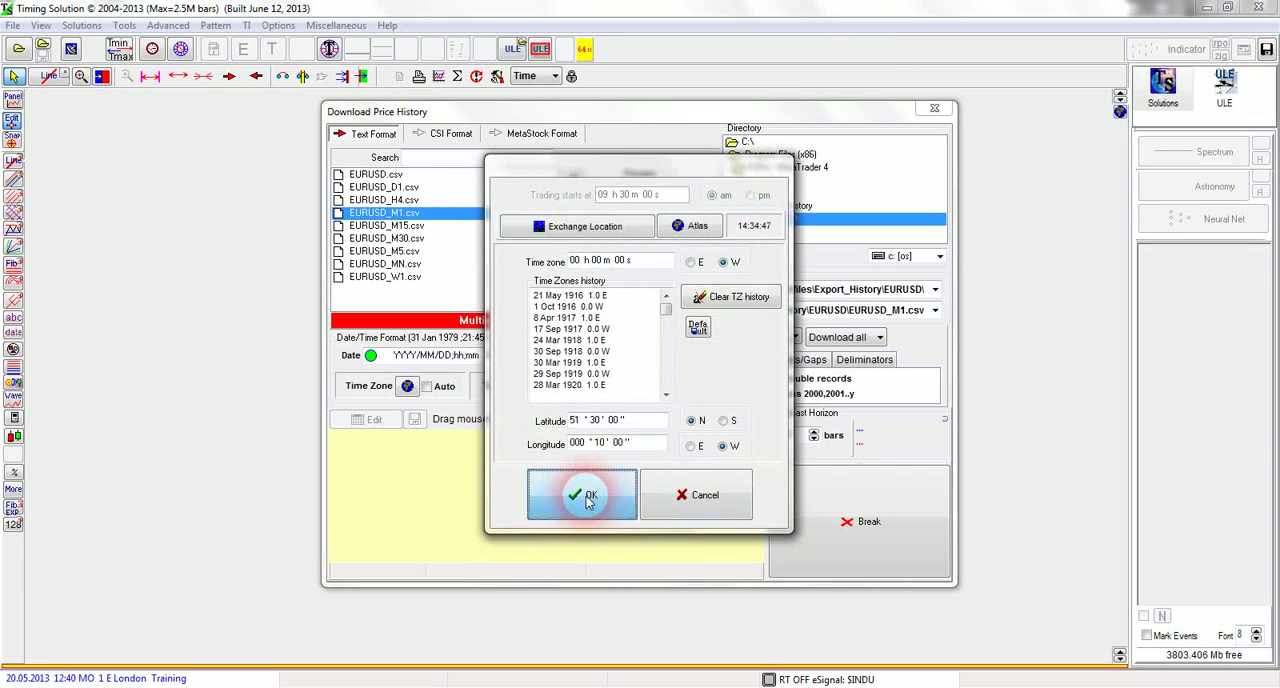
pyautogui.click(589, 497)
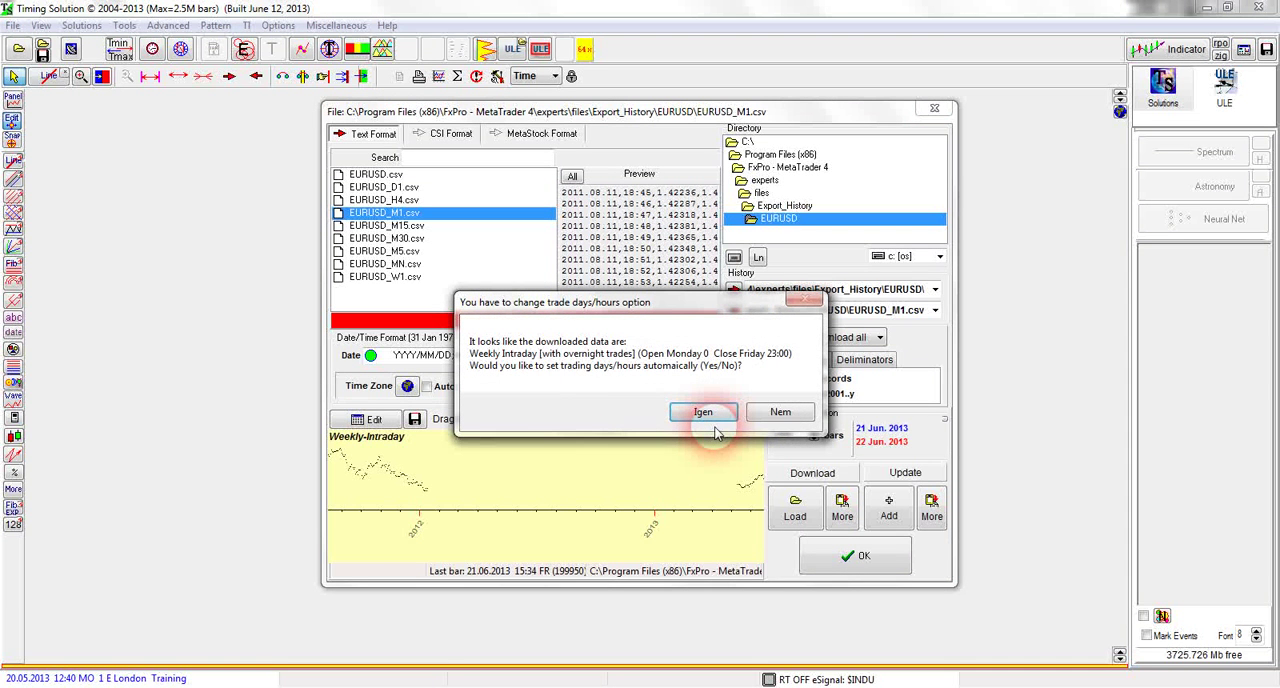
pyautogui.click(716, 420)
pyautogui.click(840, 555)
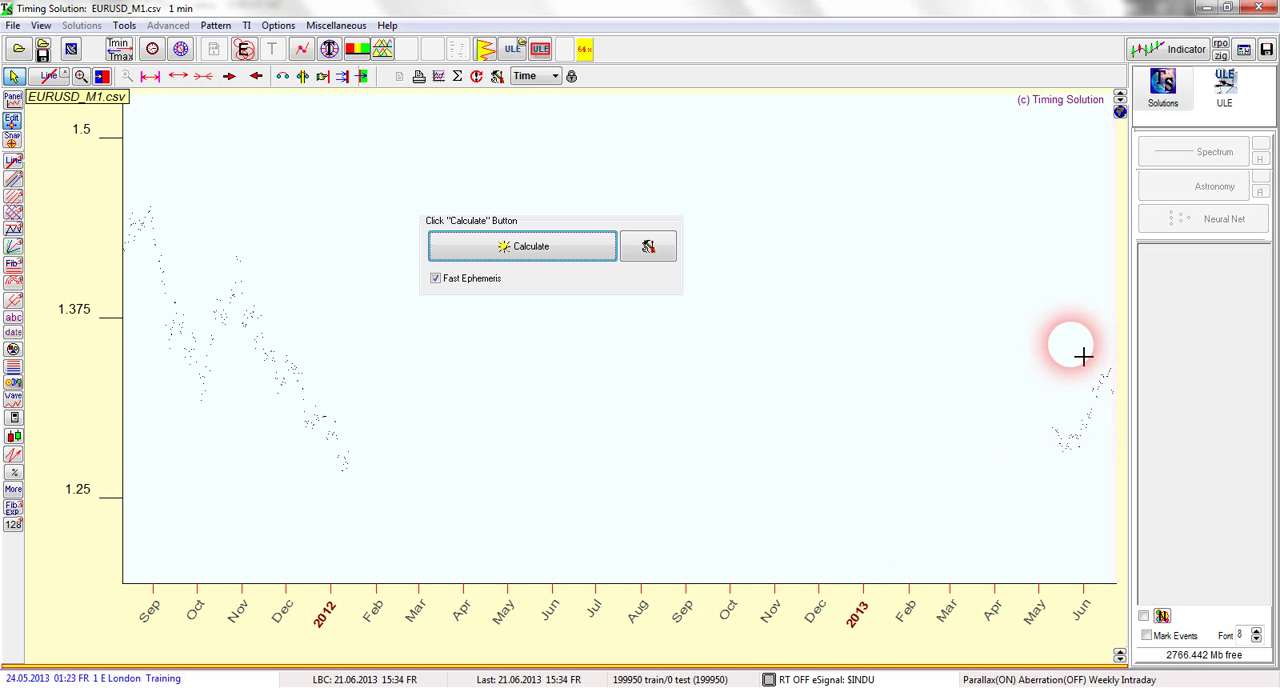
# Set the data feeding kind to from File and choose EURUSD_M1.csv as the data feed file
pyautogui.moveTo(1122, 395); pyautogui.dragTo(1126, 392)
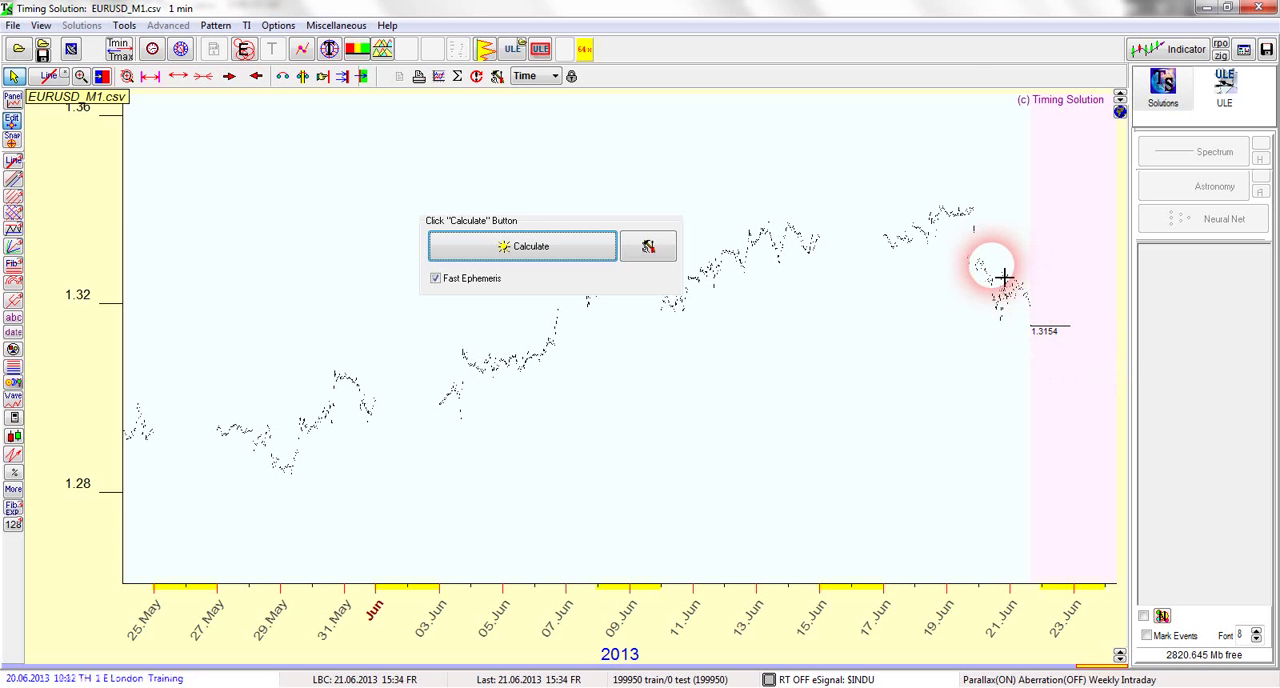
pyautogui.moveTo(1035, 327); pyautogui.dragTo(1040, 330)
pyautogui.moveTo(749, 350); pyautogui.dragTo(955, 487)
pyautogui.moveTo(755, 300); pyautogui.dragTo(925, 453)
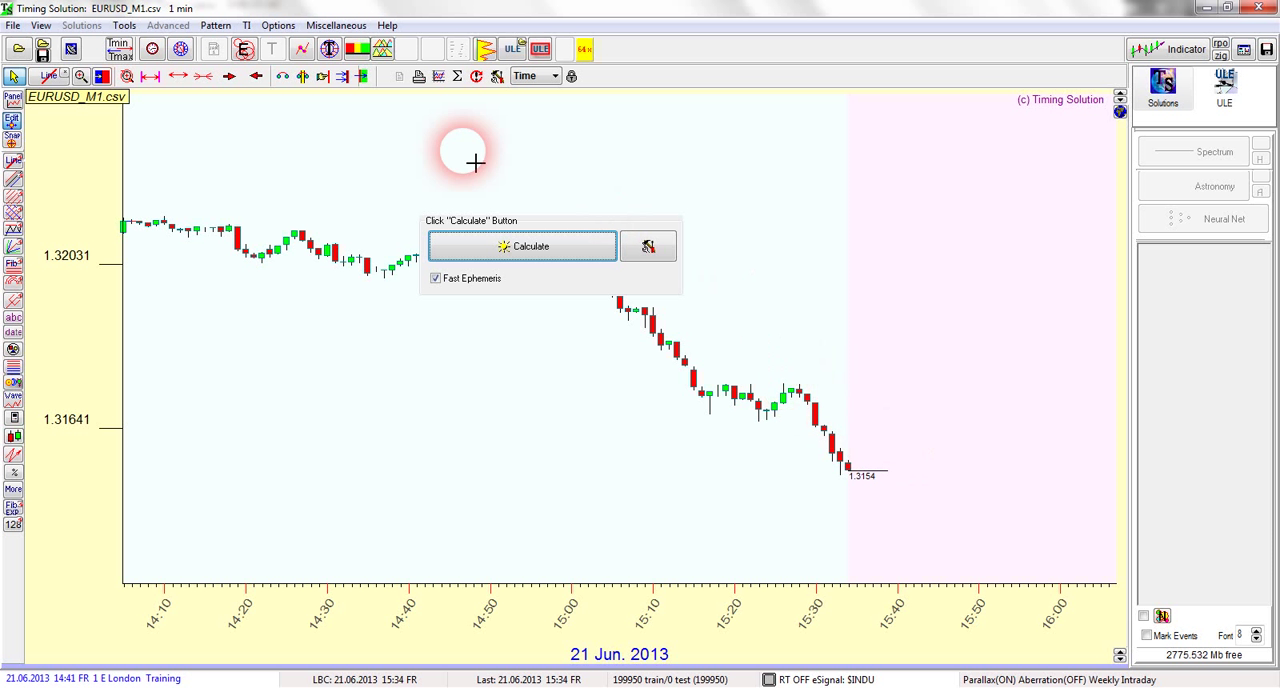
pyautogui.click(70, 52)
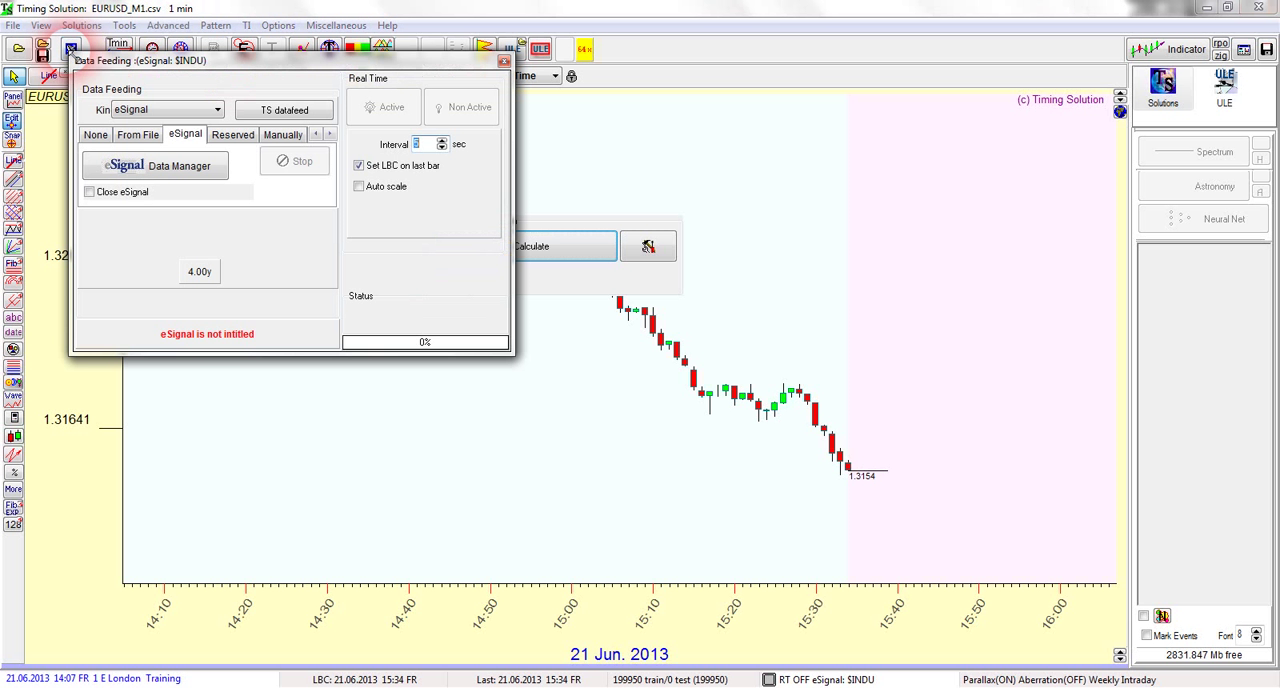
pyautogui.click(161, 112)
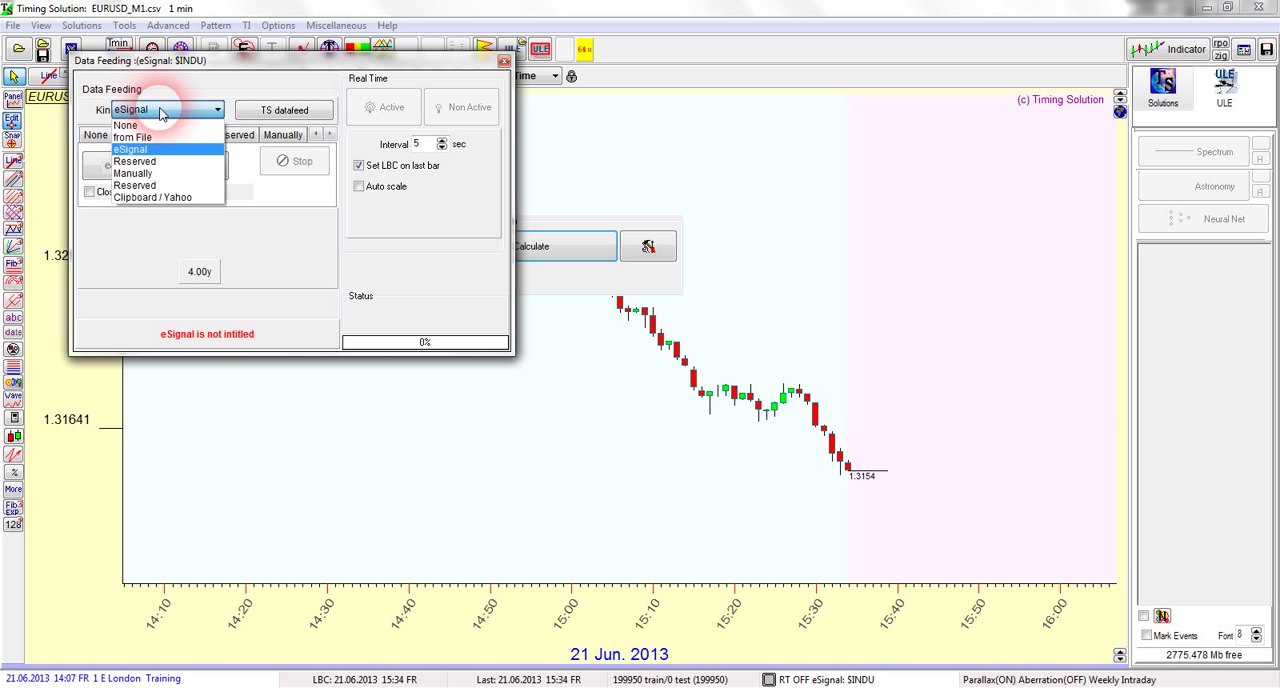
pyautogui.click(146, 139)
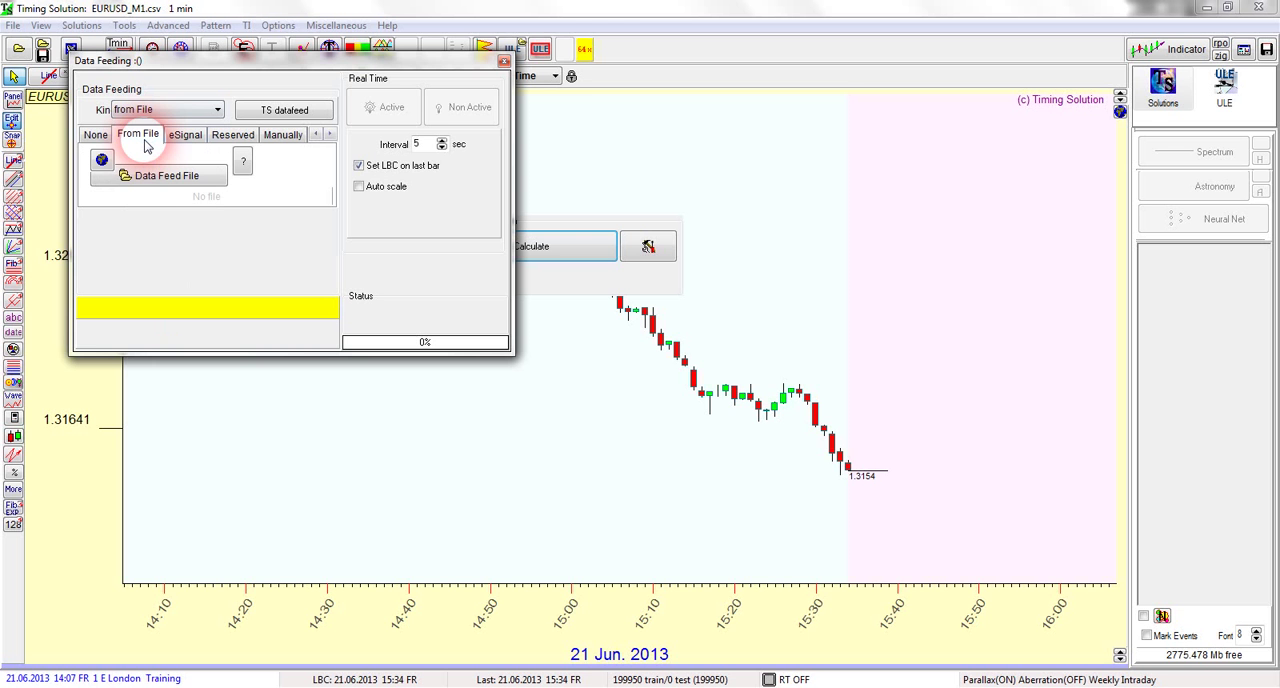
pyautogui.click(157, 181)
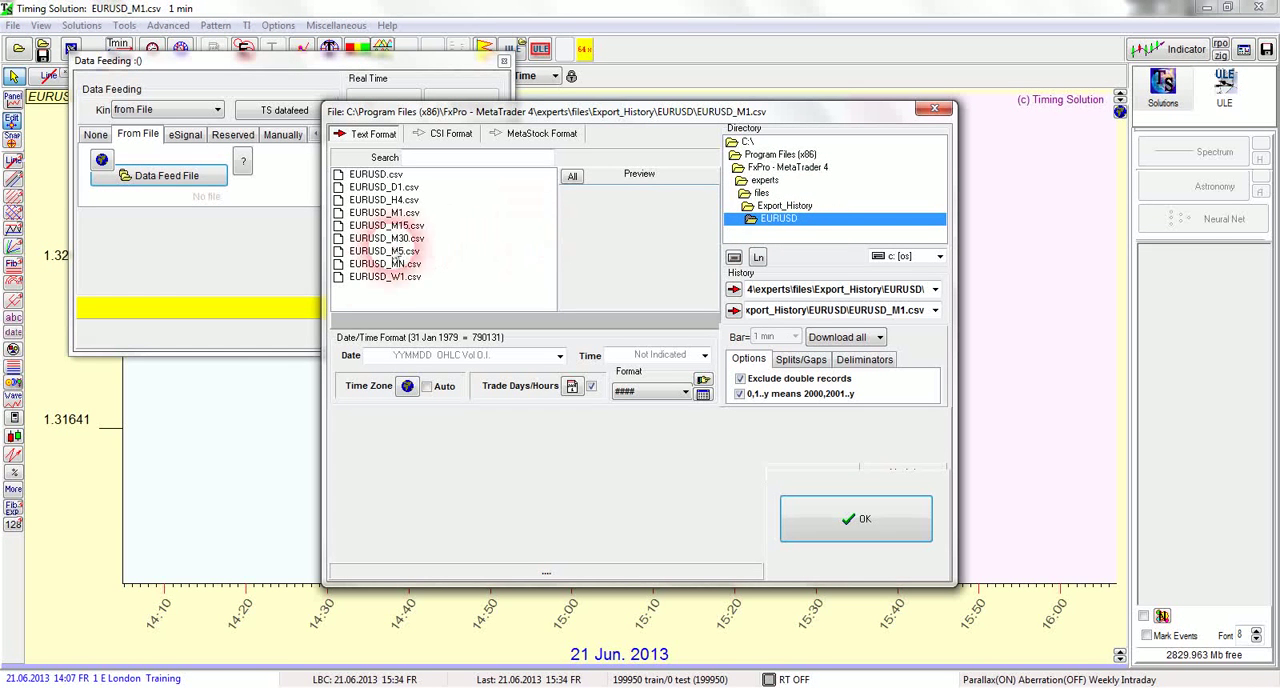
pyautogui.click(398, 216)
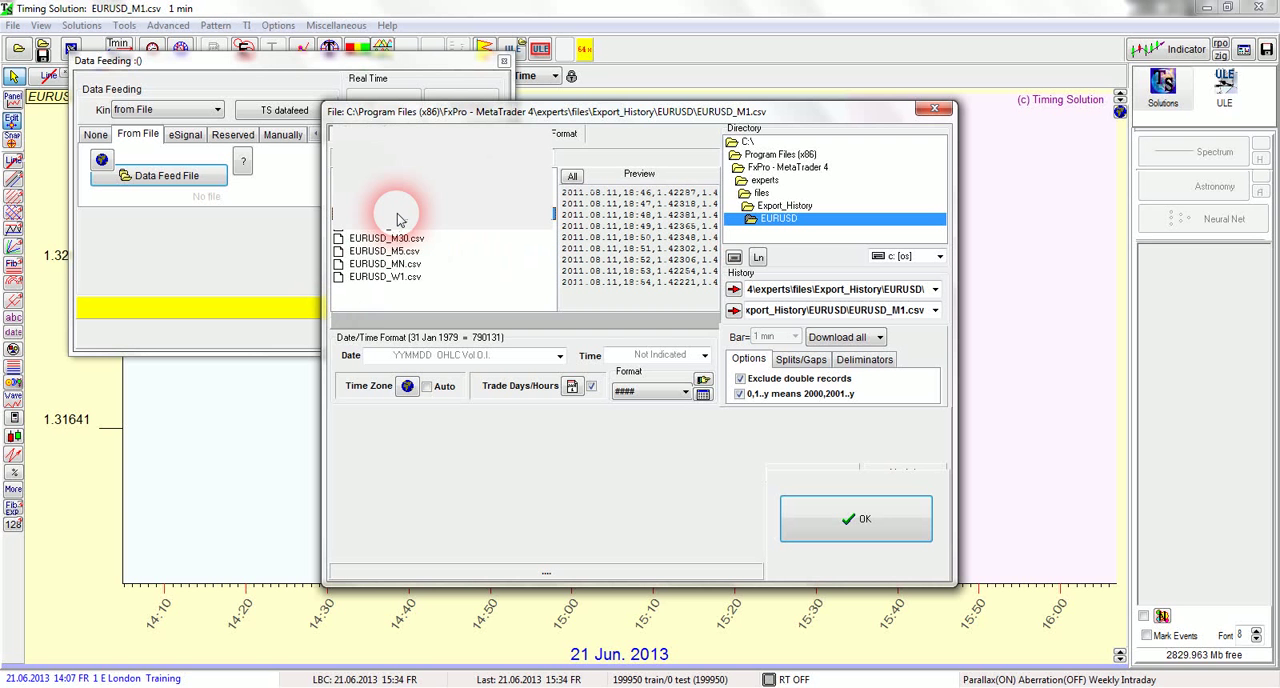
pyautogui.click(845, 527)
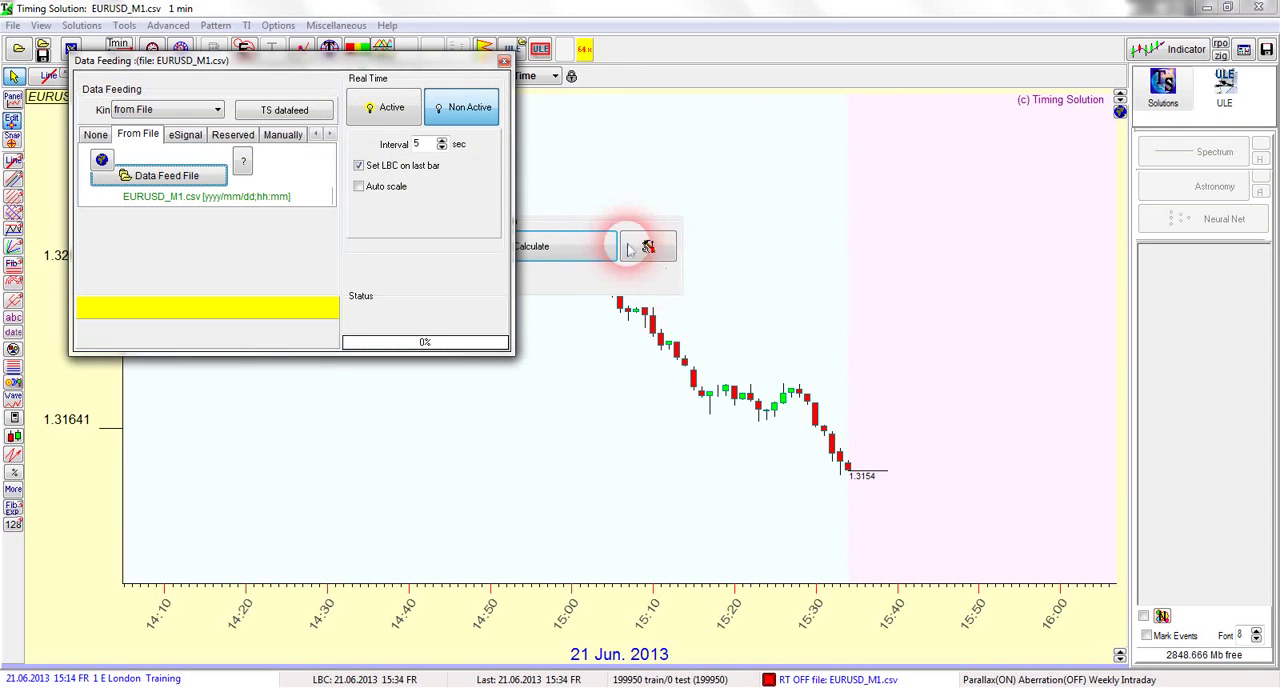
# Activate the real-time data feed with an update interval of 3 sec and close the Data Feeding window
pyautogui.click(384, 112)
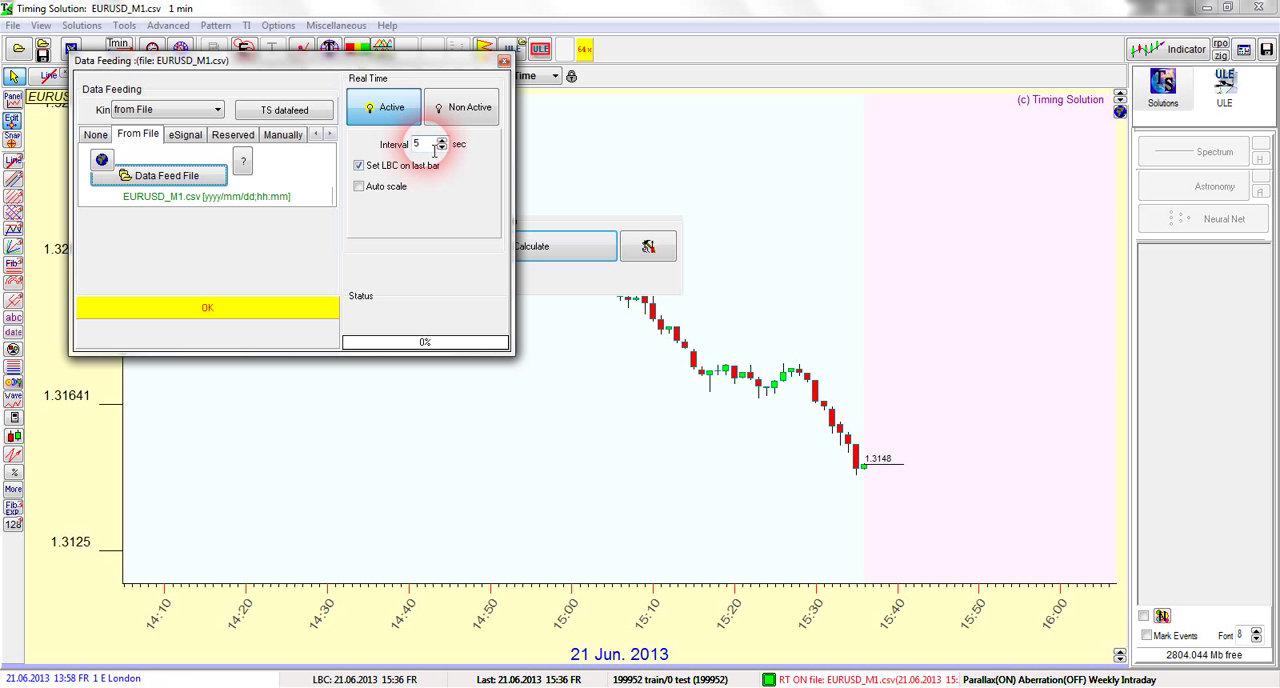
pyautogui.moveTo(434, 150); pyautogui.dragTo(381, 144)
pyautogui.write('3')
pyautogui.click(378, 112)
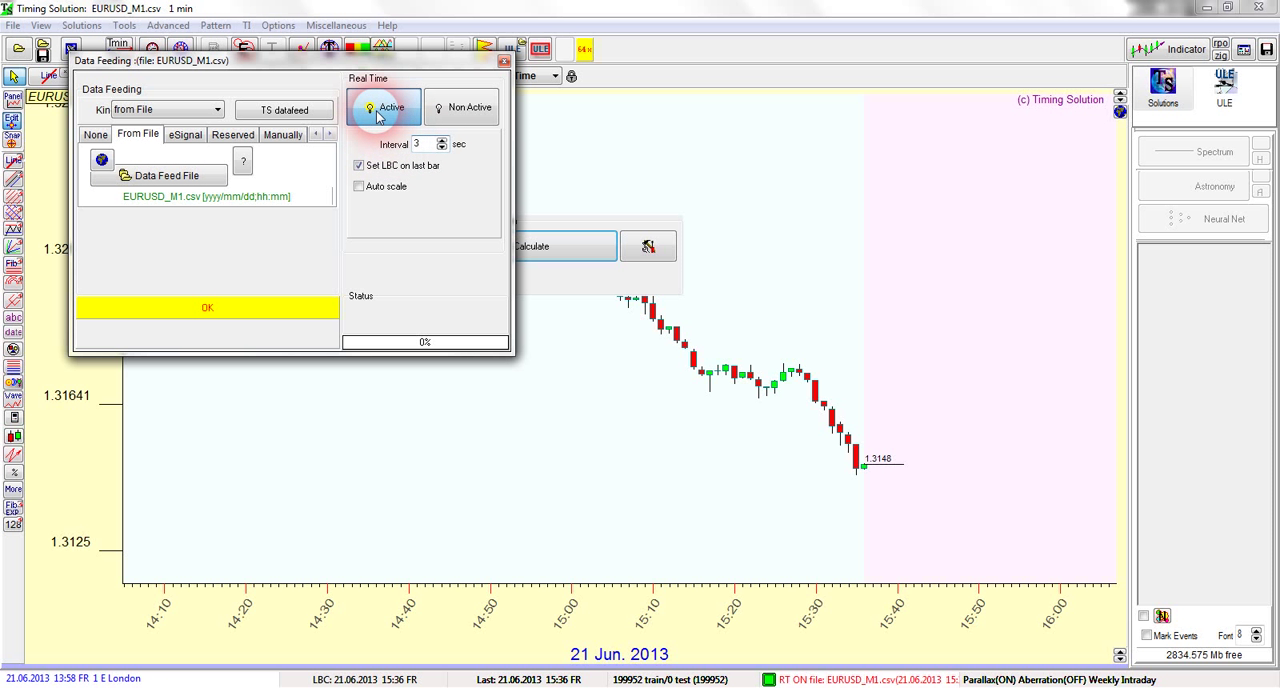
pyautogui.click(504, 61)
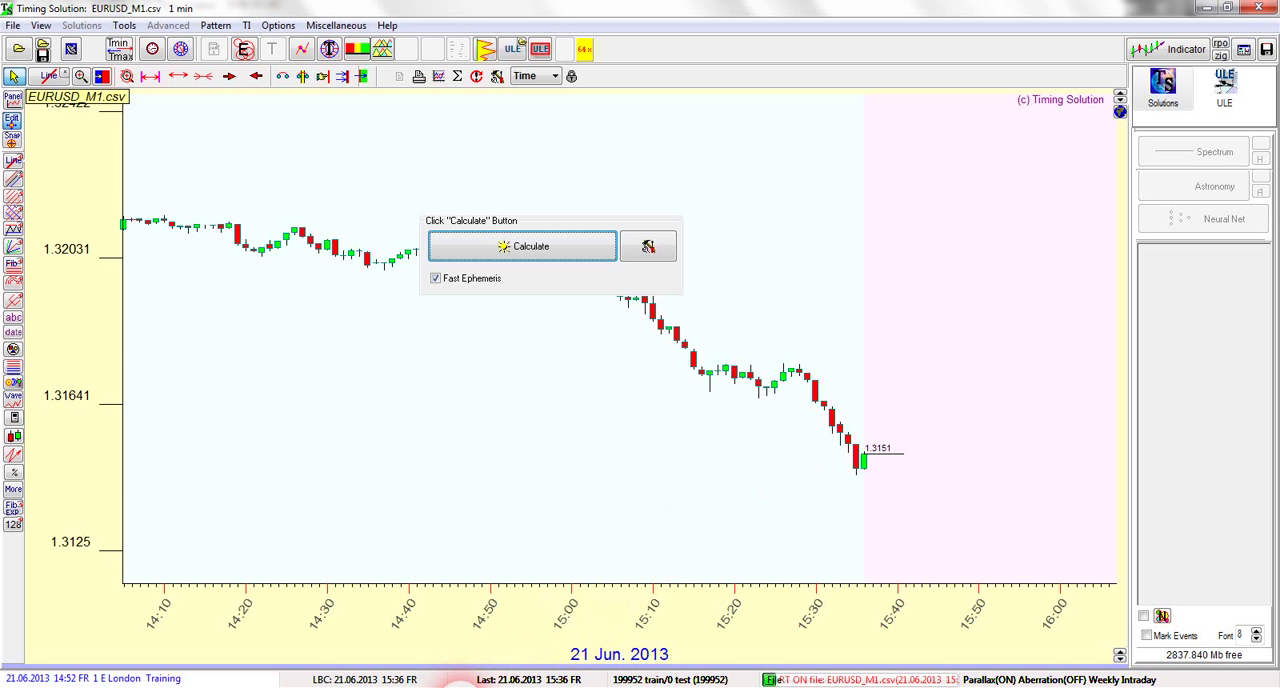
# Switch to MetaTrader 4 and arrange its window over Timing Solution so both live EURUSD charts can be compared
pyautogui.click(460, 687)
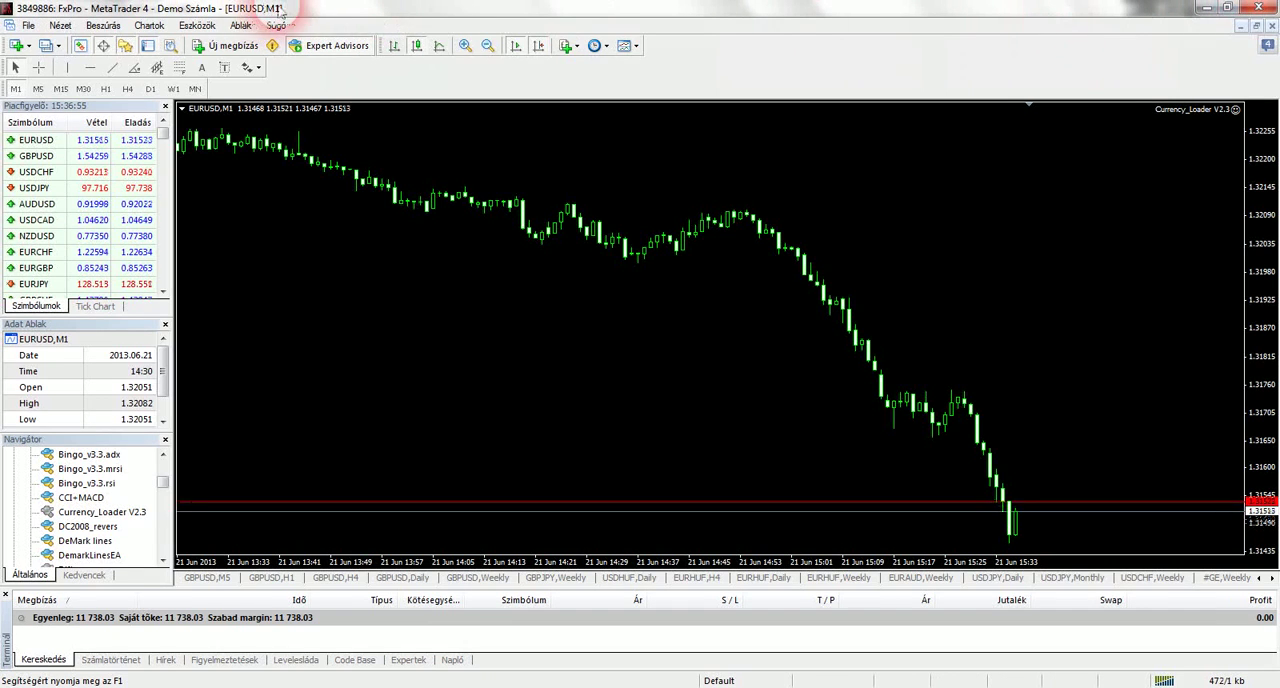
pyautogui.moveTo(272, 10); pyautogui.dragTo(324, 22)
pyautogui.moveTo(53, 9); pyautogui.dragTo(705, 271)
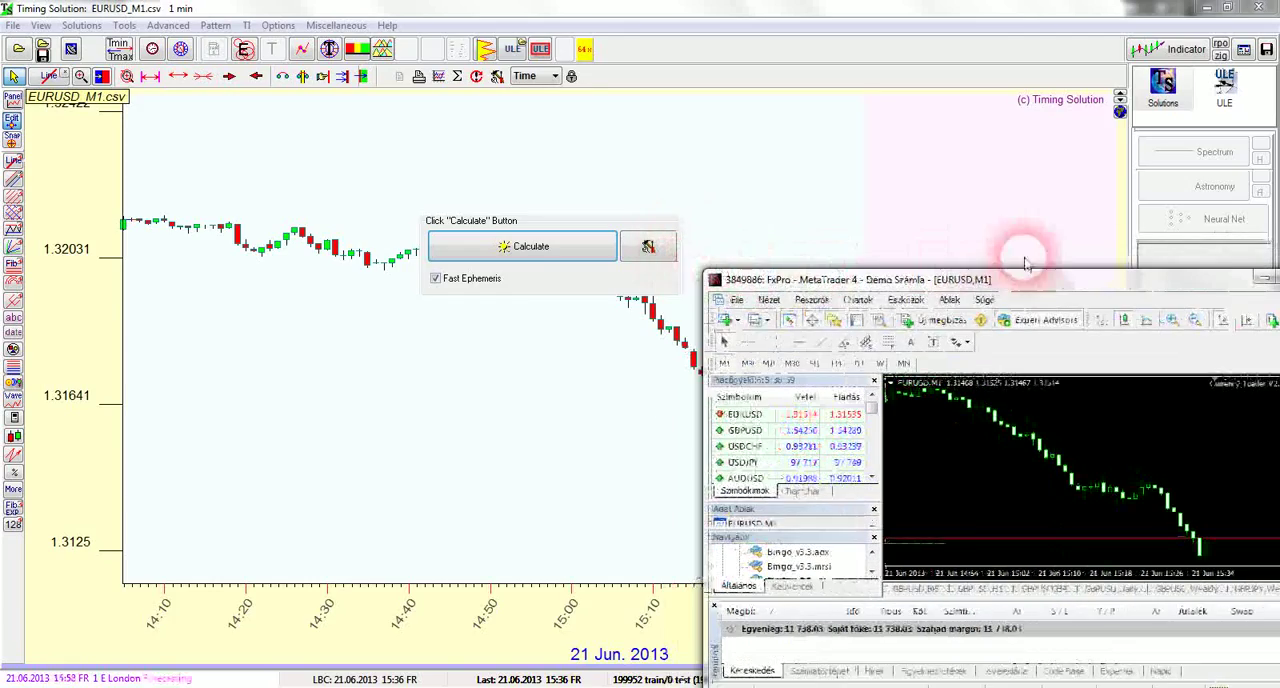
pyautogui.moveTo(1081, 284); pyautogui.dragTo(576, 197)
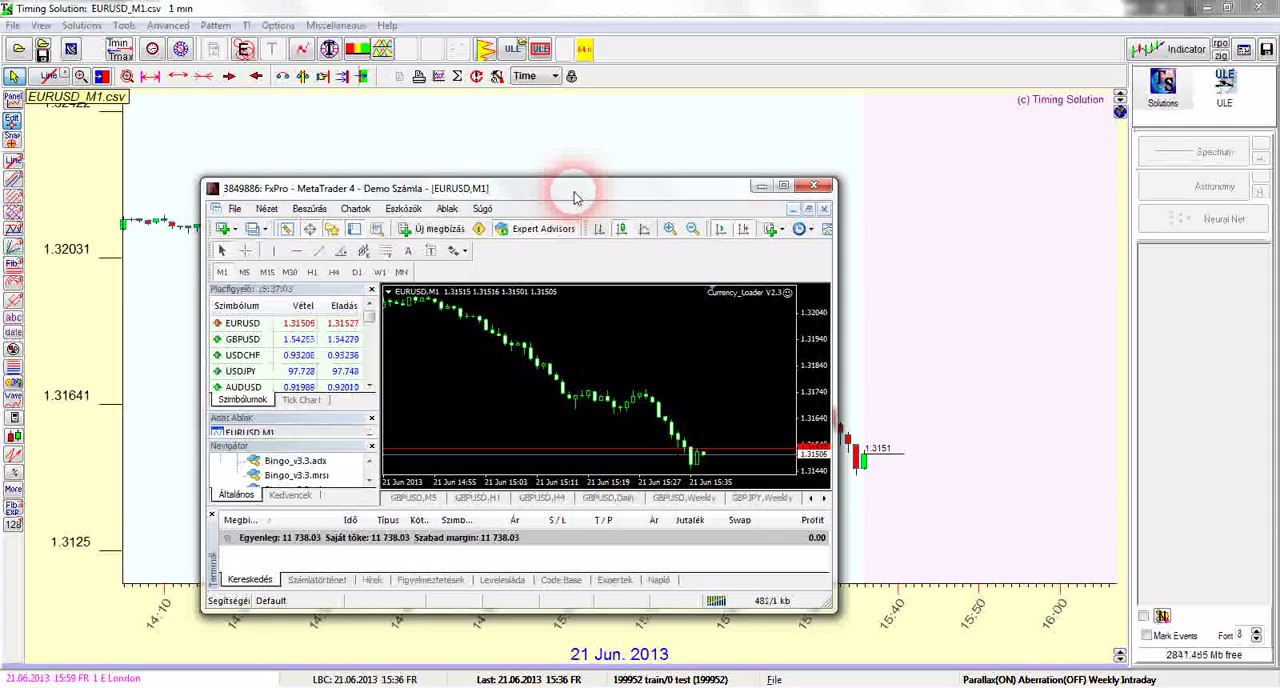
pyautogui.moveTo(592, 186); pyautogui.dragTo(572, 70)
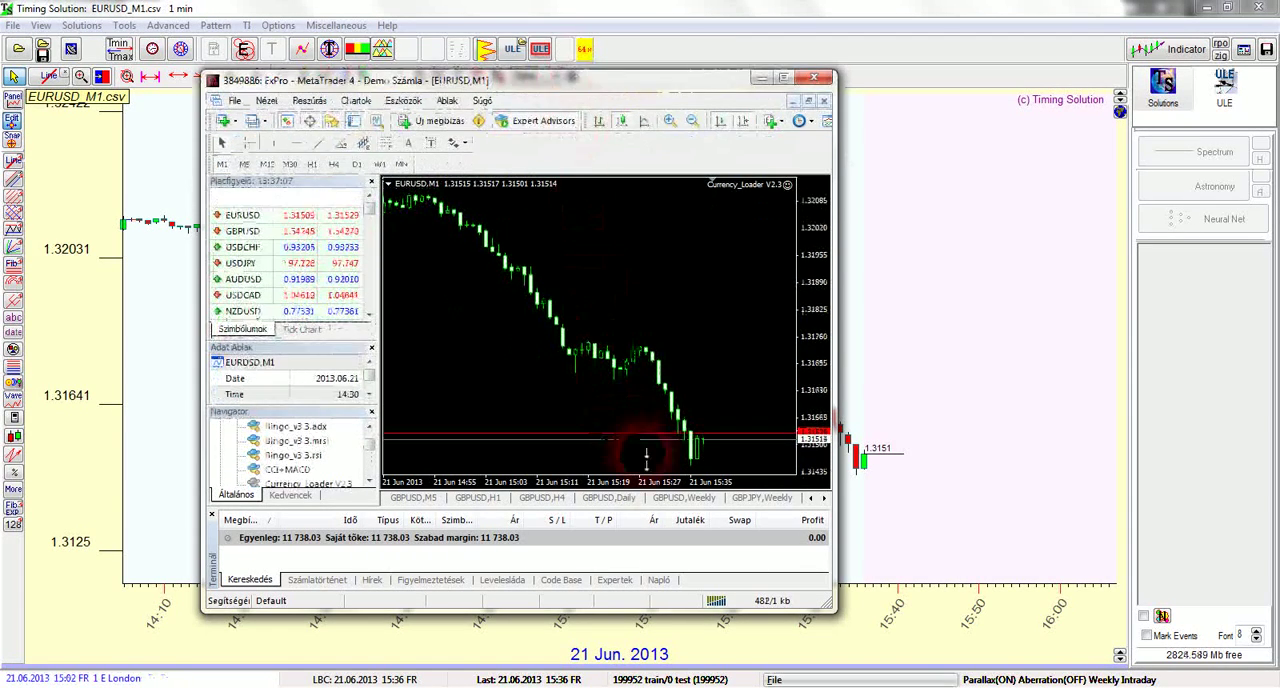
pyautogui.moveTo(697, 614); pyautogui.dragTo(697, 652)
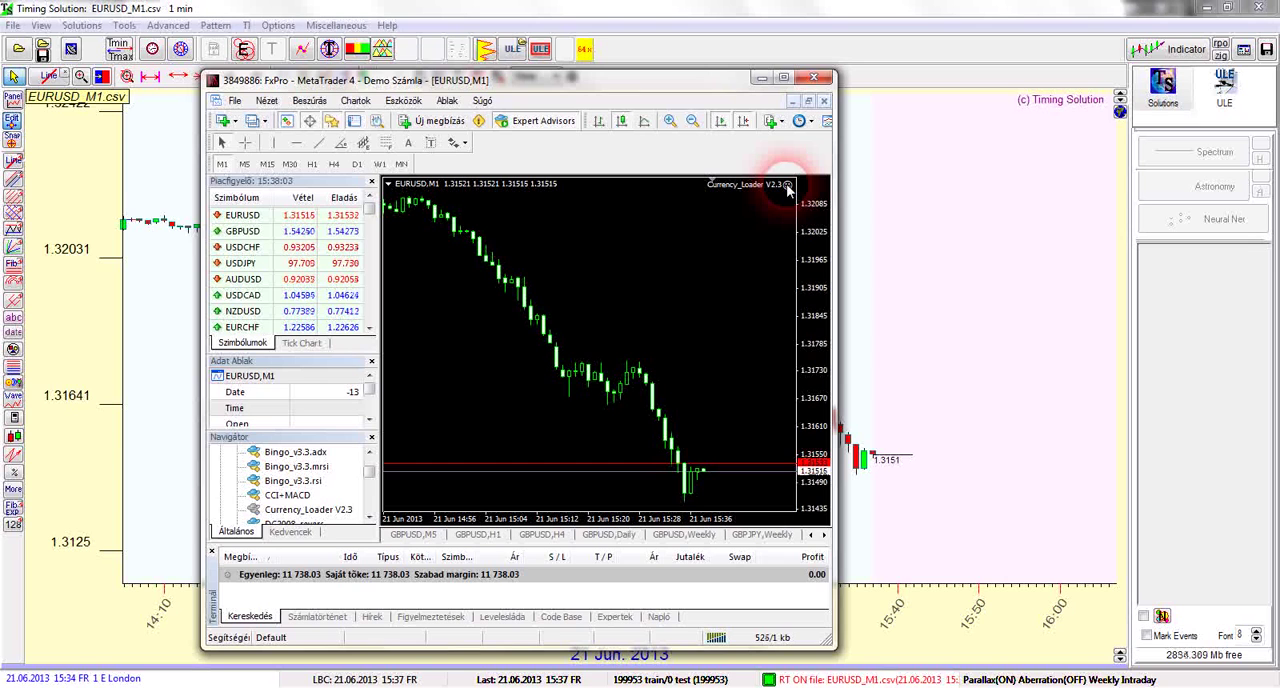
# Open the properties of the Currency_Loader expert advisor on the EURUSD chart to examine its FrequencyUpdate input
pyautogui.rightClick(788, 191)
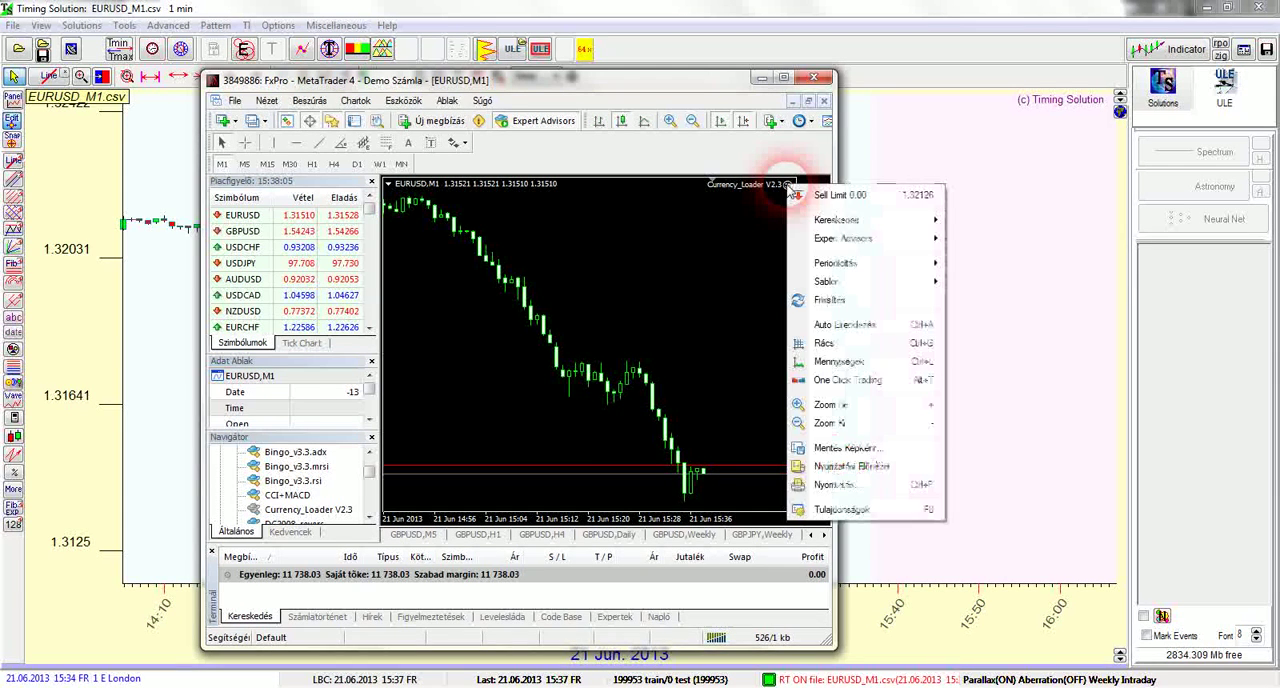
pyautogui.moveTo(816, 242)
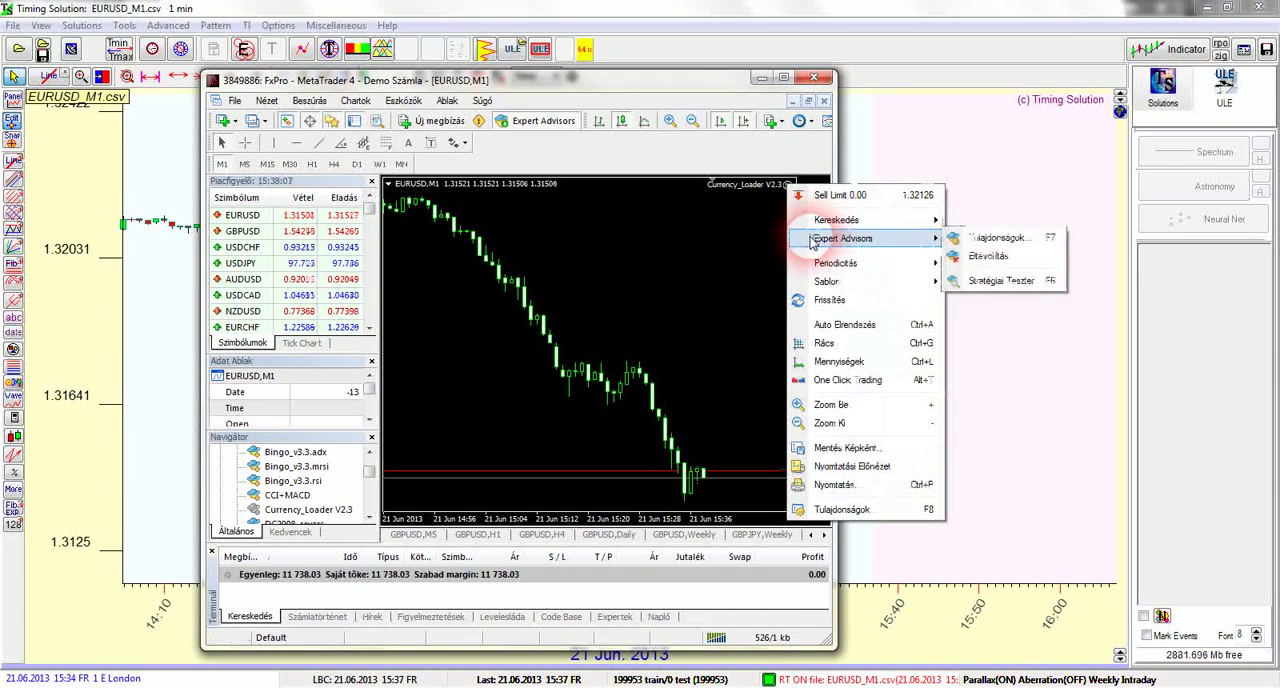
pyautogui.click(978, 244)
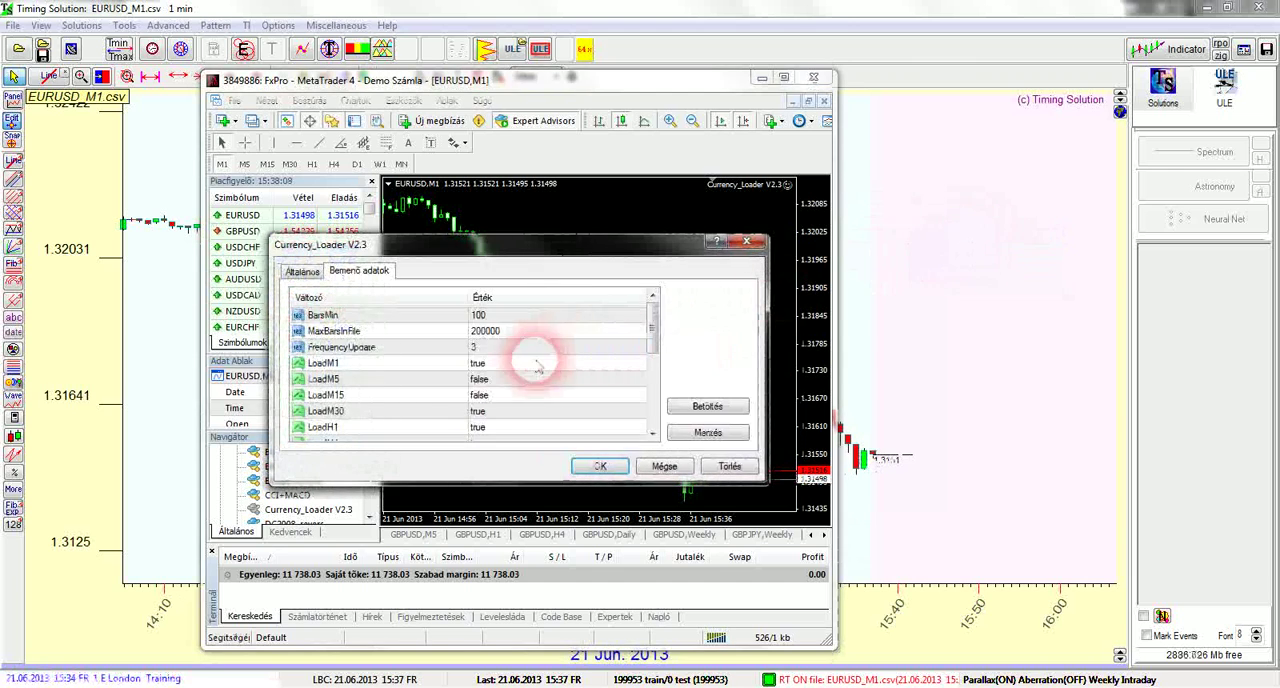
pyautogui.click(597, 467)
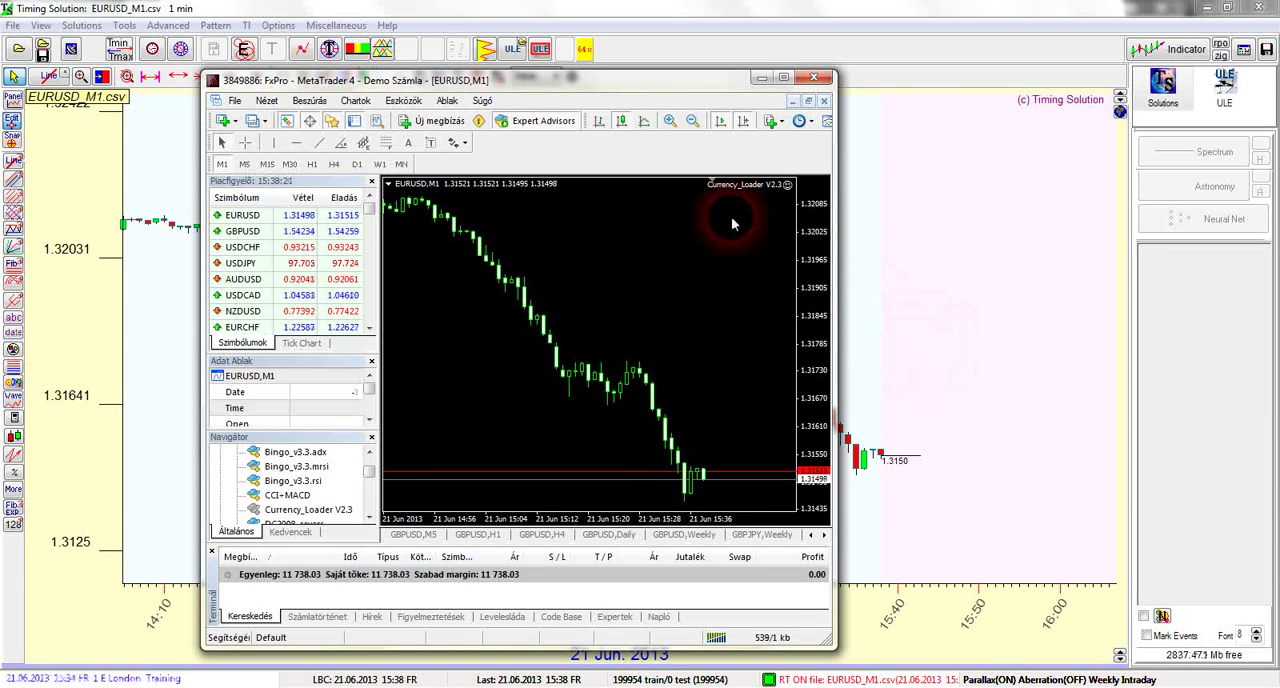
# Check the real-time interval in Timing Solution's Data Feeding window, then return to MetaTrader 4 to compare the latest EURUSD price
pyautogui.click(70, 48)
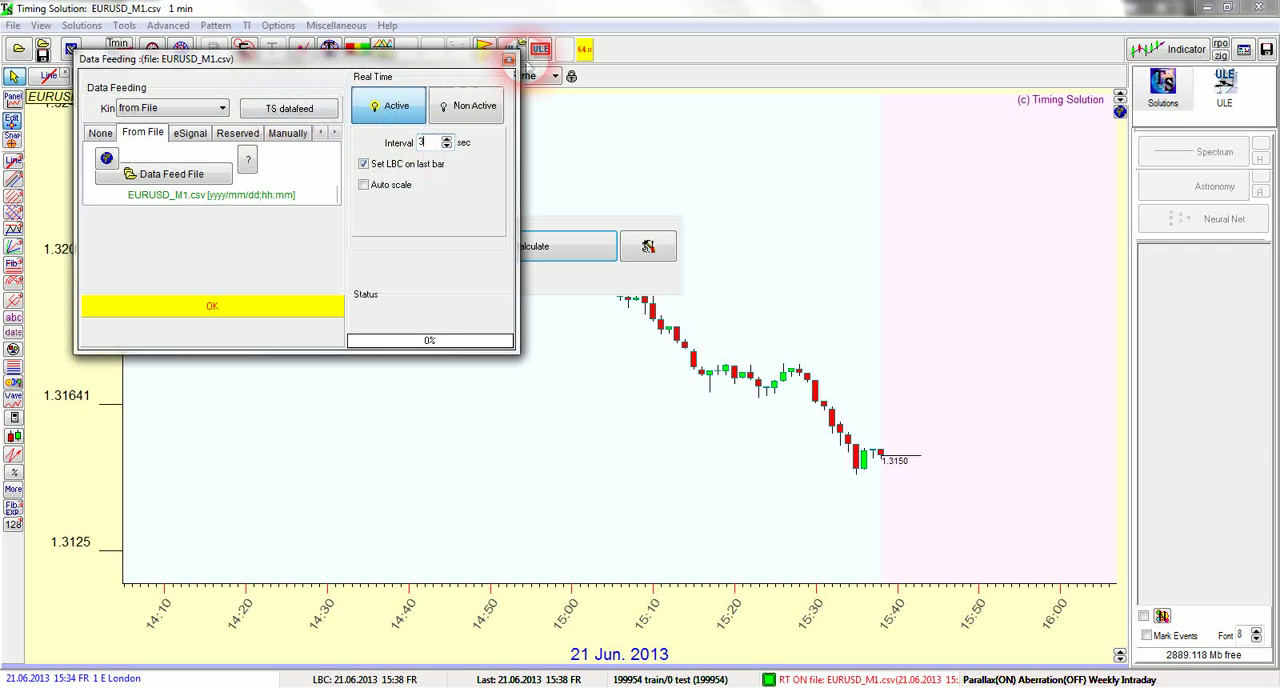
pyautogui.click(509, 59)
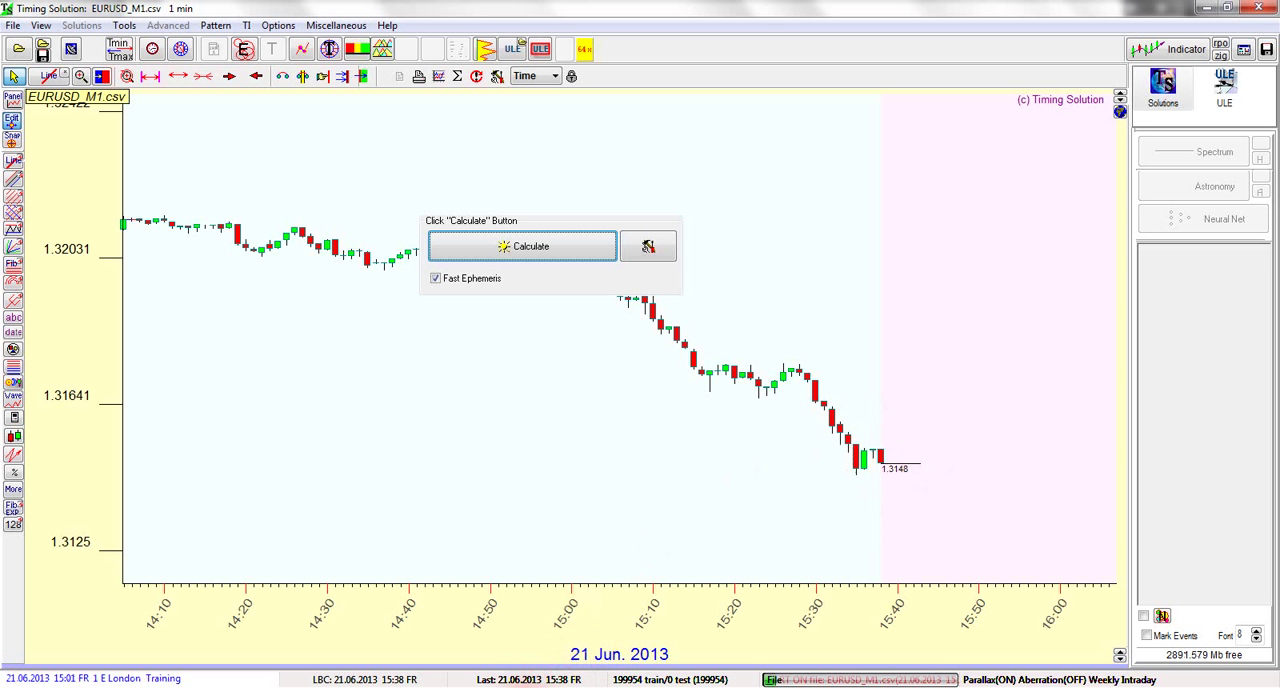
pyautogui.click(475, 687)
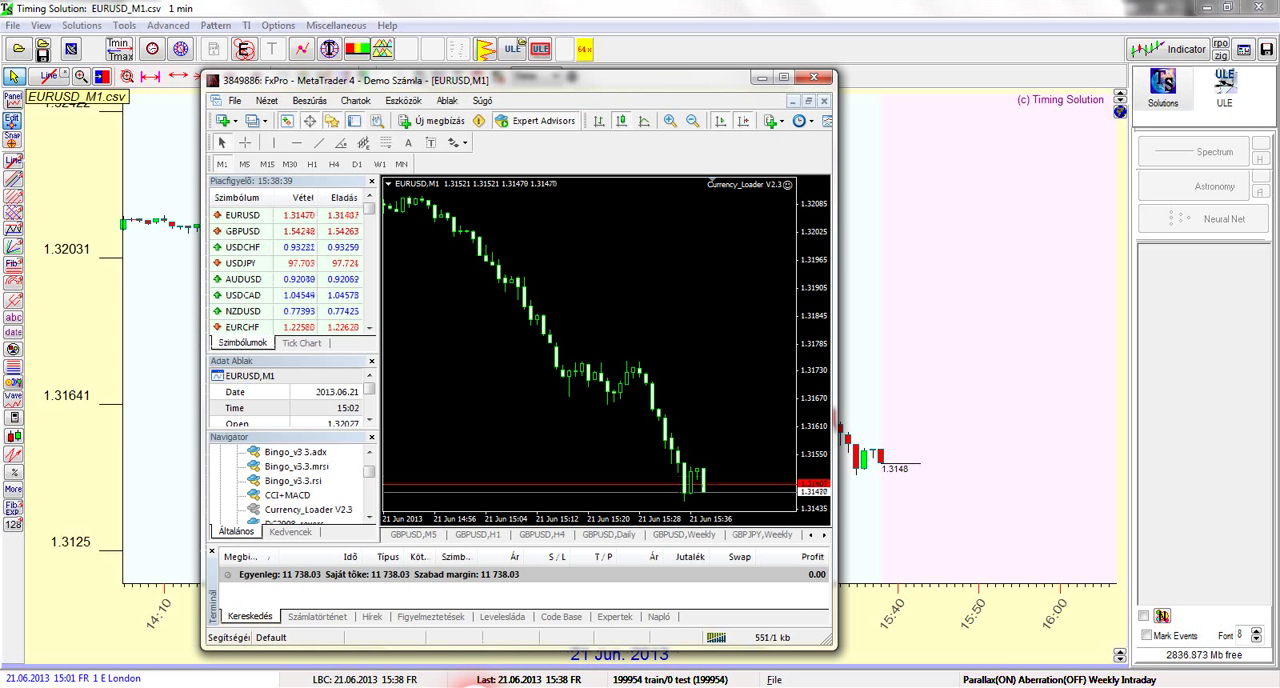